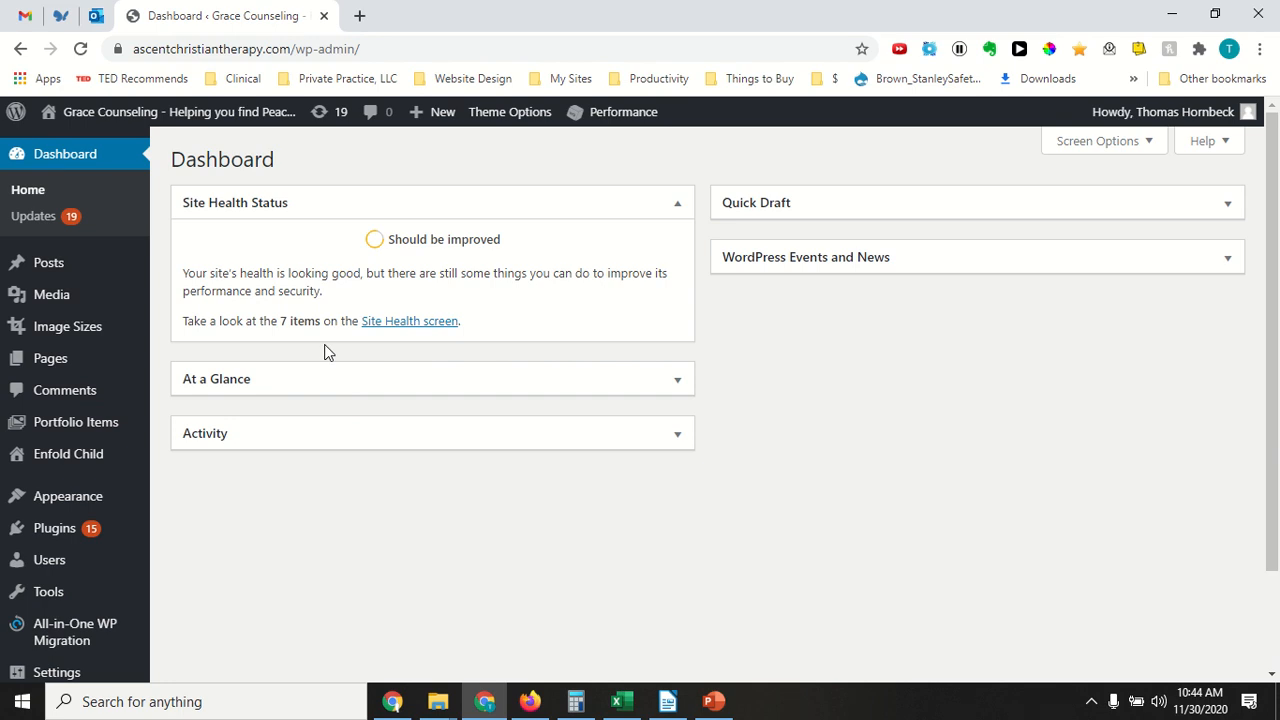
- Open the Home page from the site's list of pages for editing
{"action": "left_click", "coordinate": [54, 366]}
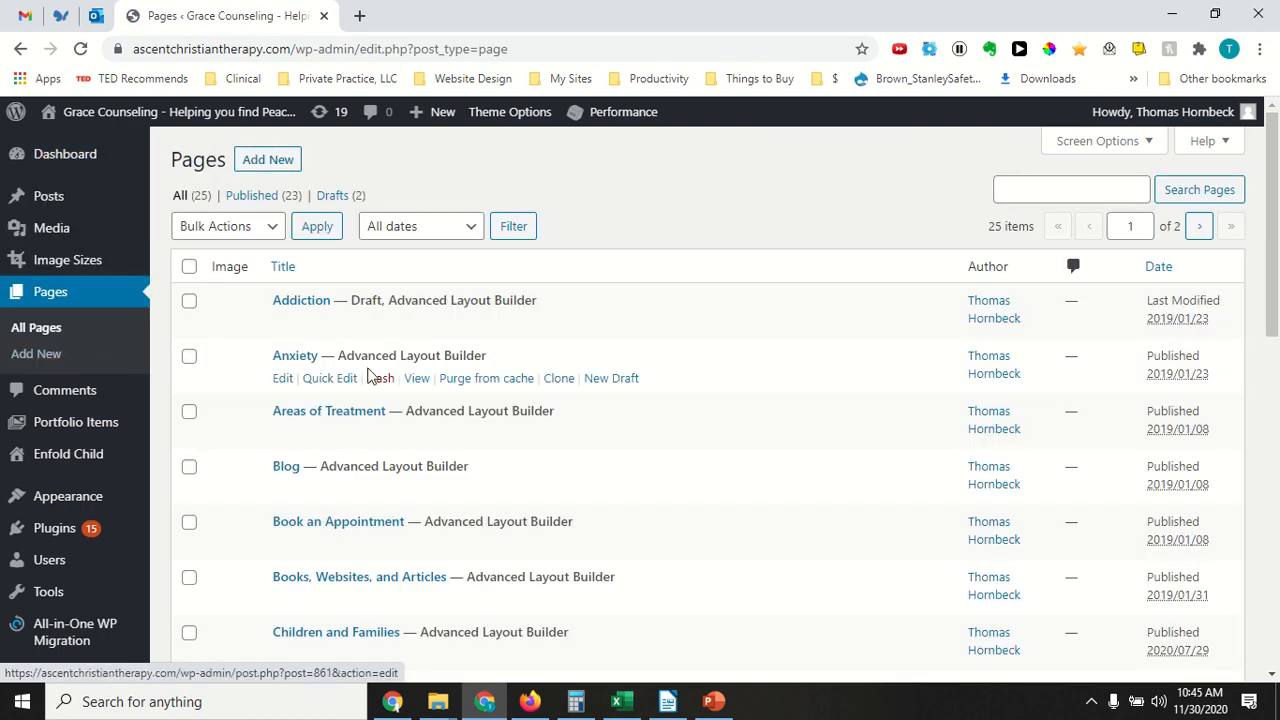
{"action": "scroll", "coordinate": [369, 374], "scroll_direction": "down", "scroll_amount": 2}
{"action": "scroll", "coordinate": [368, 374], "scroll_direction": "down", "scroll_amount": 3}
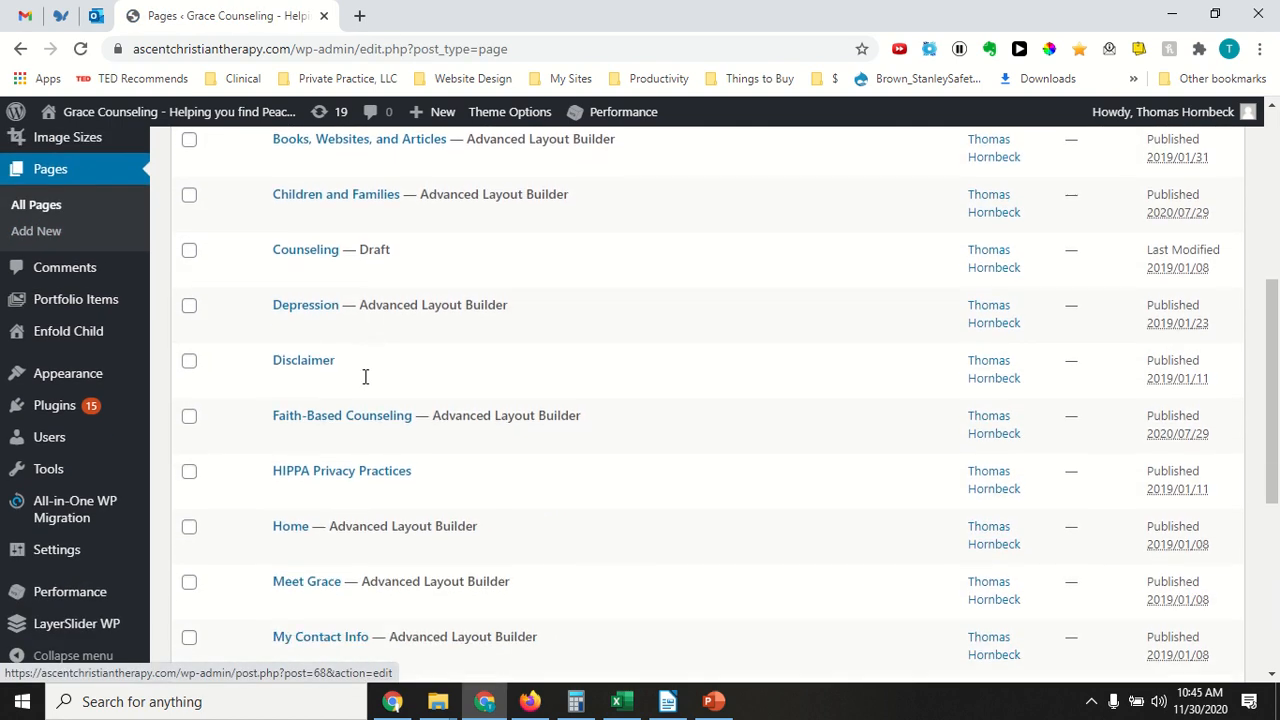
{"action": "left_click", "coordinate": [290, 527]}
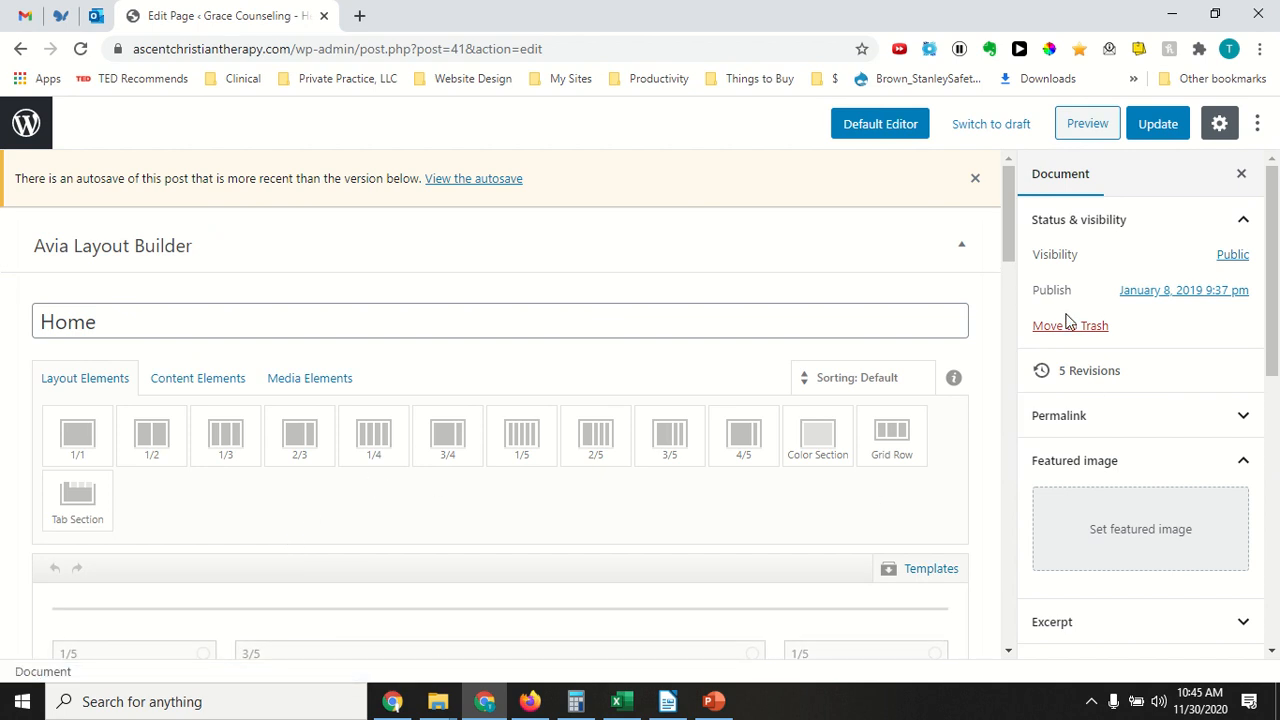
- Open the settings of the logo image element in the 3/5 column and review its content options
{"action": "scroll", "coordinate": [680, 435], "scroll_direction": "down", "scroll_amount": 4}
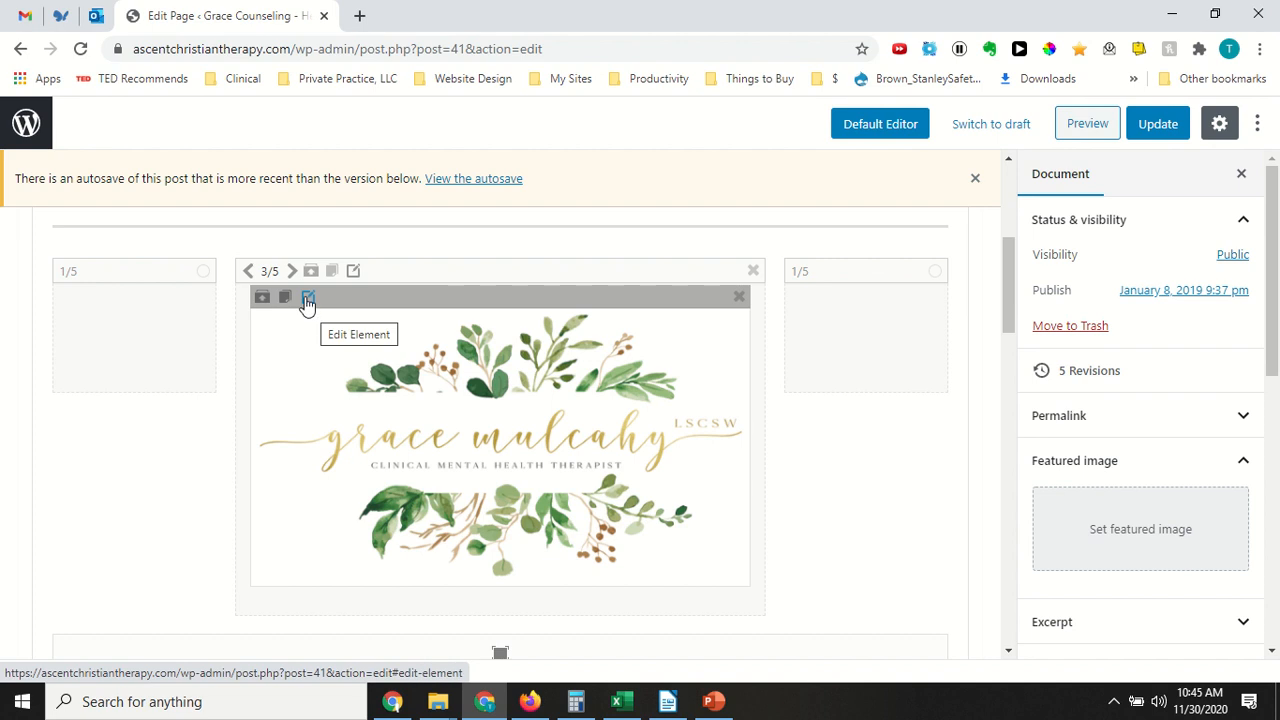
{"action": "left_click", "coordinate": [307, 303]}
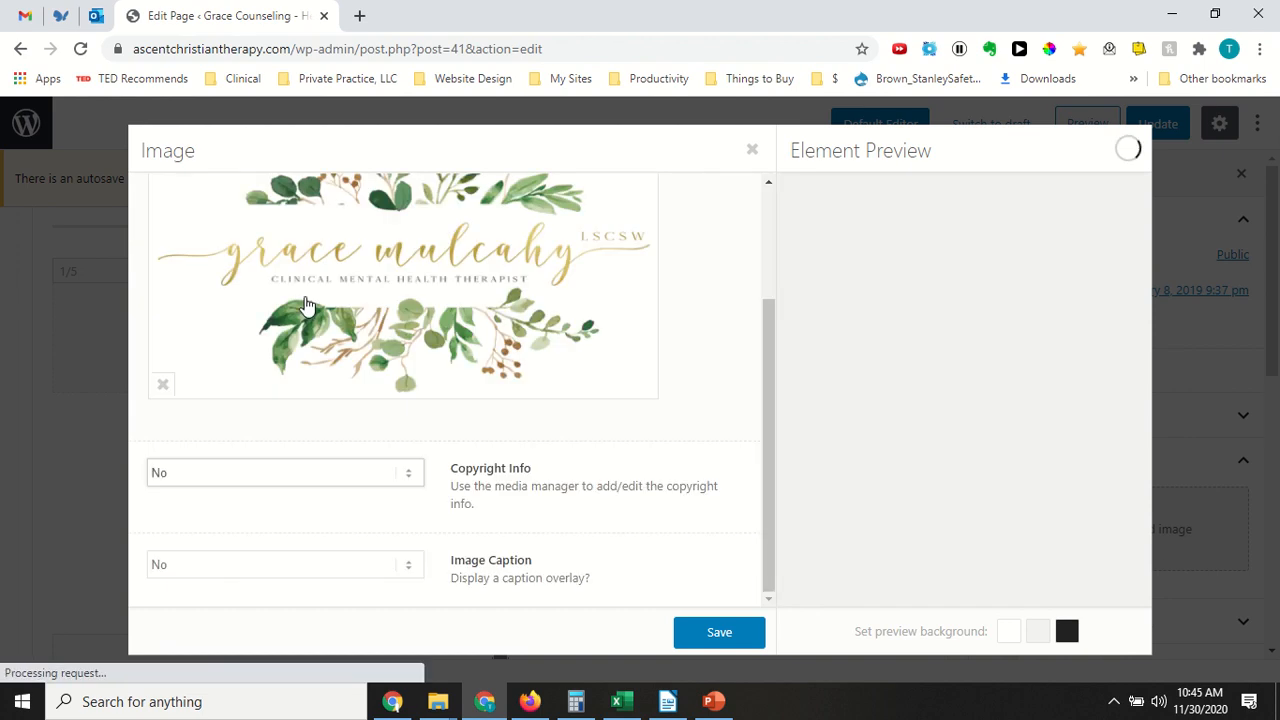
{"action": "scroll", "coordinate": [436, 370], "scroll_direction": "up", "scroll_amount": 3}
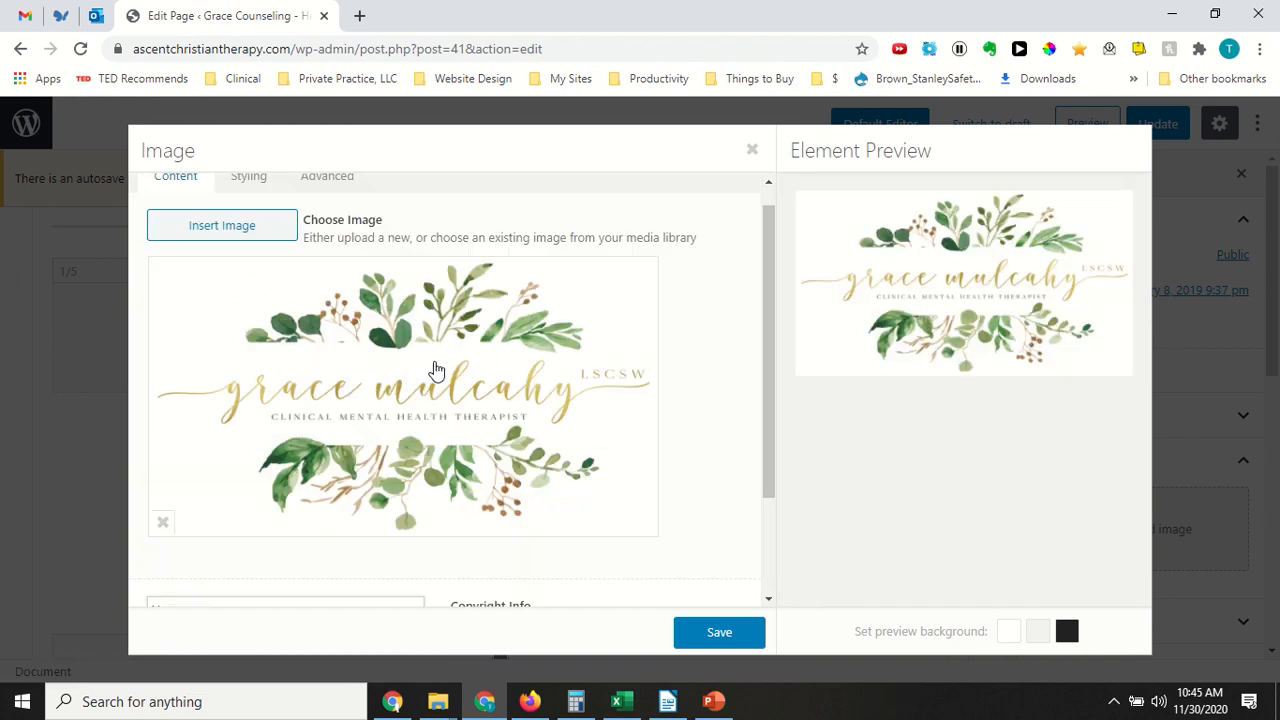
{"action": "scroll", "coordinate": [436, 370], "scroll_direction": "down", "scroll_amount": 2}
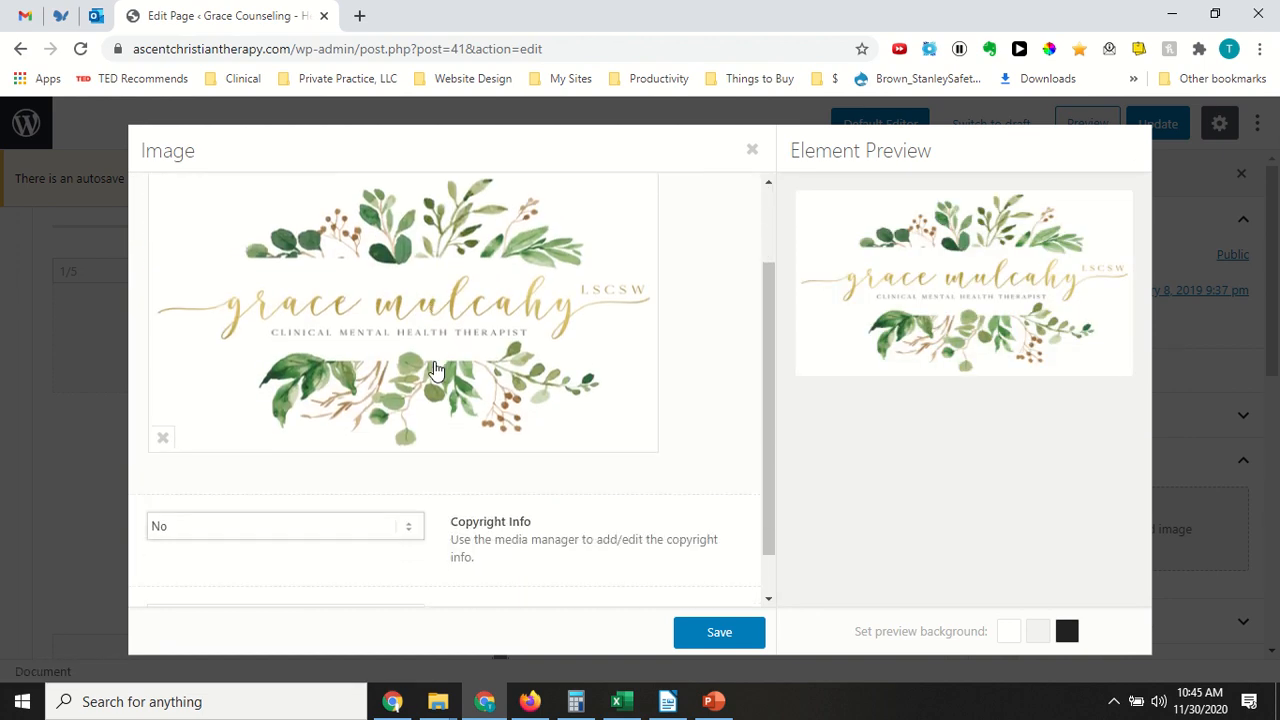
{"action": "scroll", "coordinate": [436, 370], "scroll_direction": "up", "scroll_amount": 2}
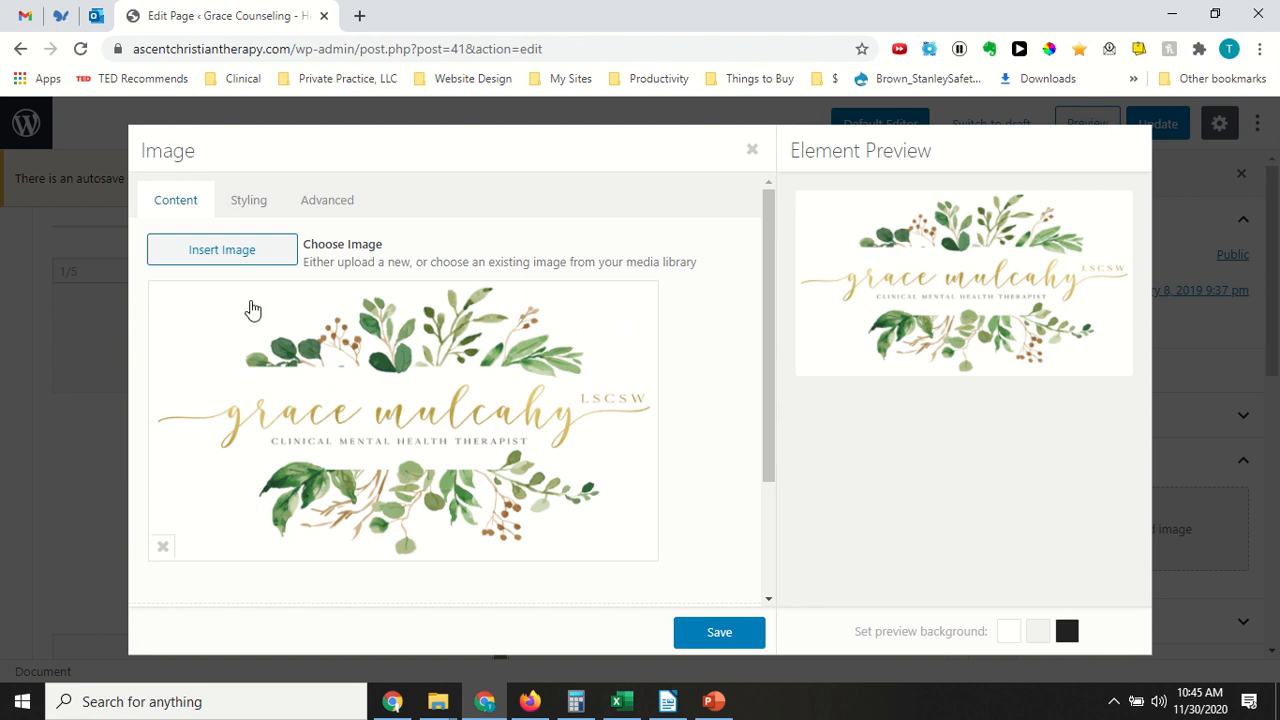
- Browse the media library for a replacement for the logo image
{"action": "left_click", "coordinate": [228, 250]}
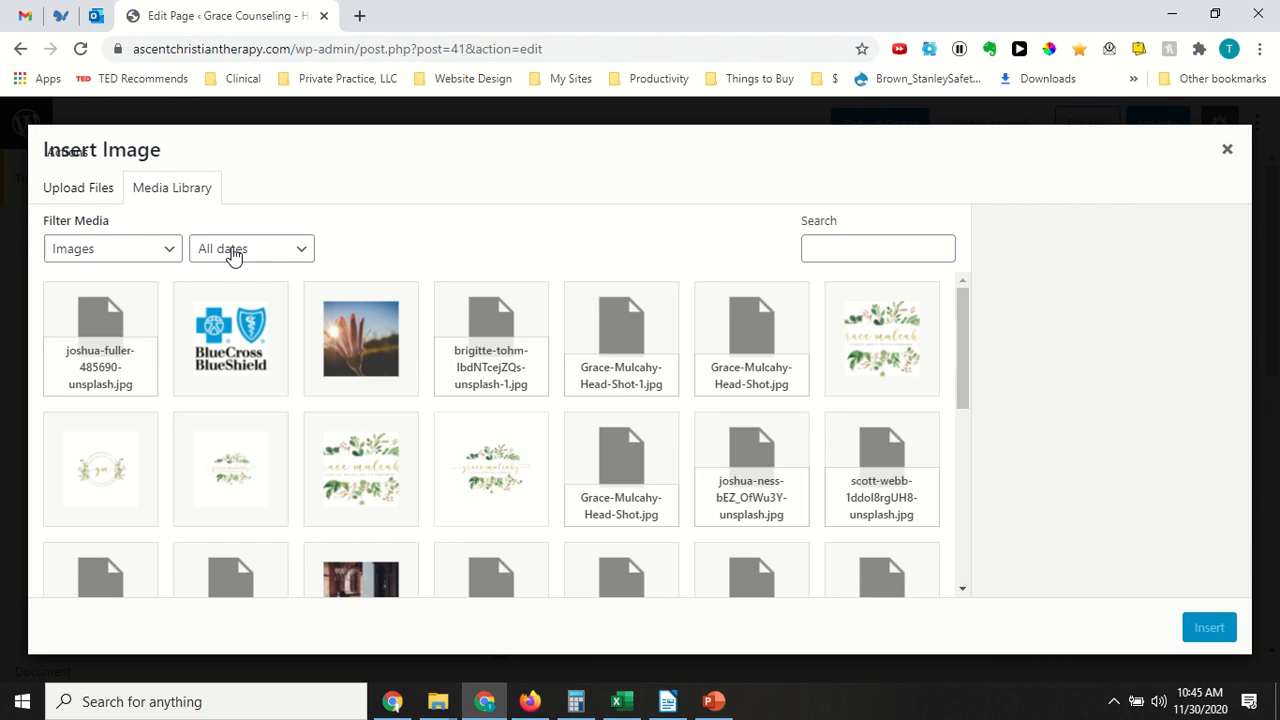
{"action": "scroll", "coordinate": [457, 442], "scroll_direction": "down", "scroll_amount": 5}
{"action": "scroll", "coordinate": [457, 441], "scroll_direction": "down", "scroll_amount": 15}
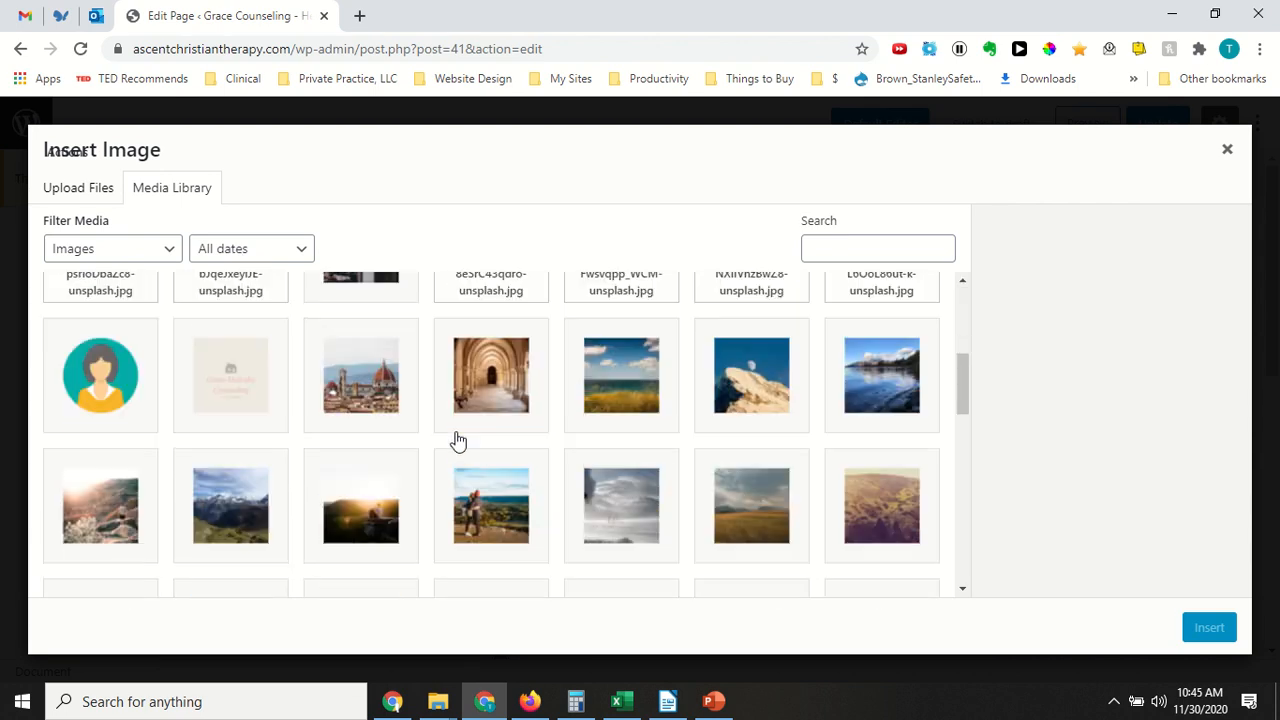
{"action": "scroll", "coordinate": [457, 441], "scroll_direction": "down", "scroll_amount": 3}
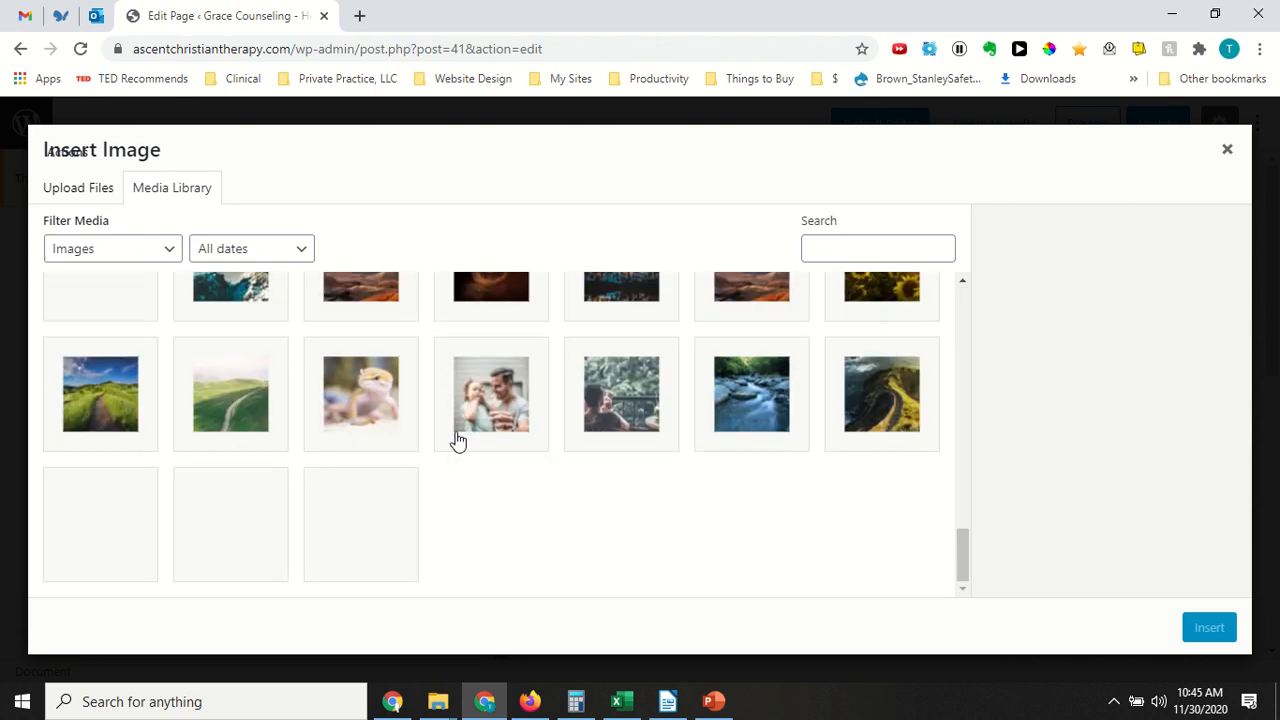
{"action": "scroll", "coordinate": [457, 441], "scroll_direction": "up", "scroll_amount": 15}
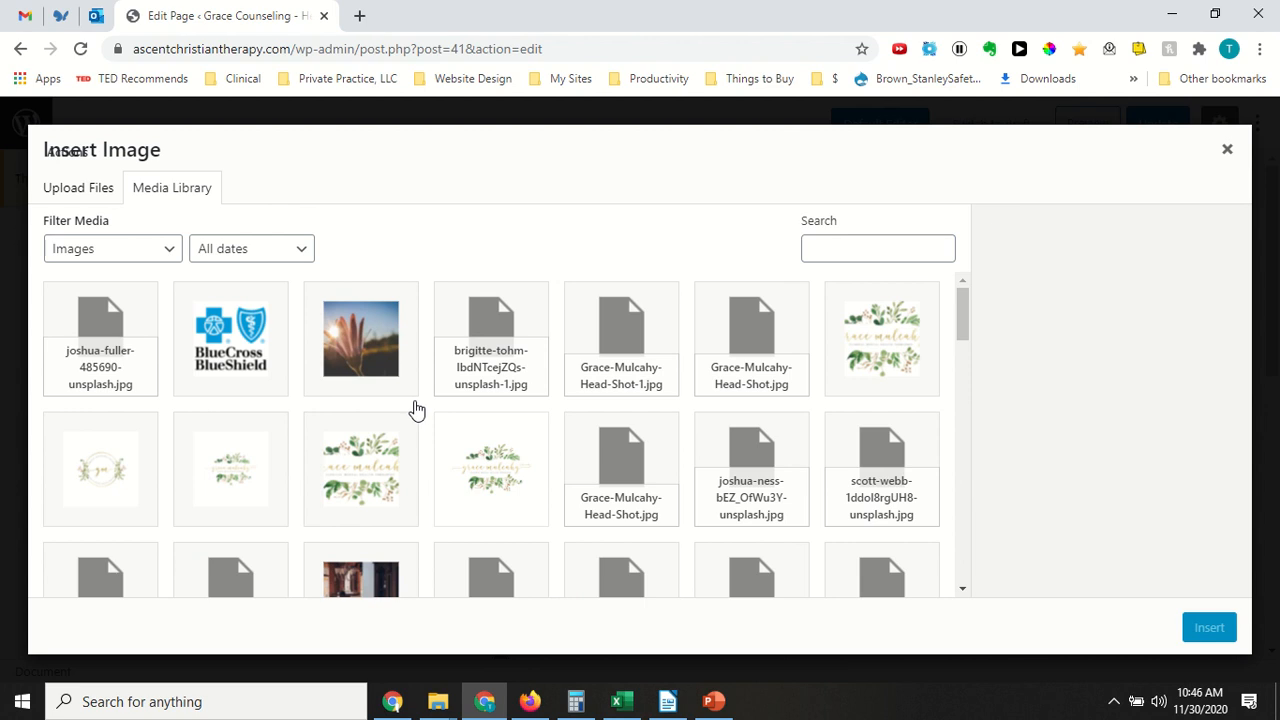
- Upload the Microphone image from the Cropped folder in Image Holding Area to the media library
{"action": "left_click", "coordinate": [79, 195]}
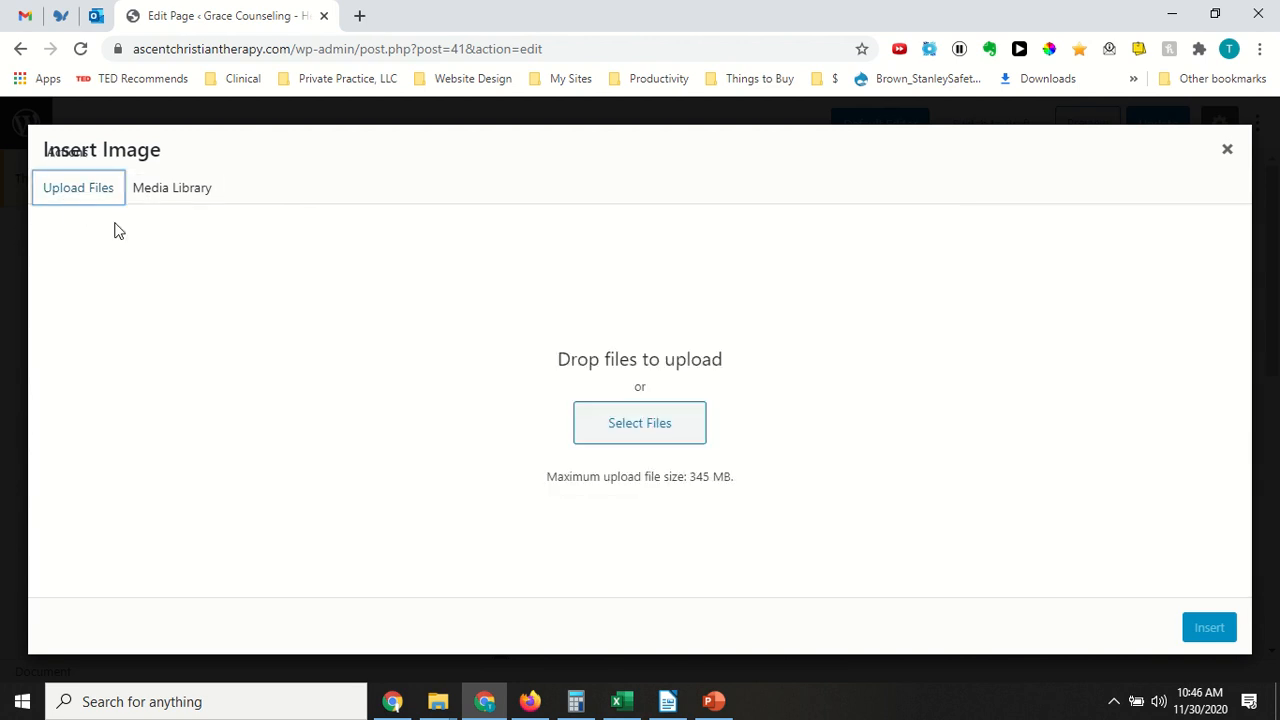
{"action": "left_click", "coordinate": [643, 440]}
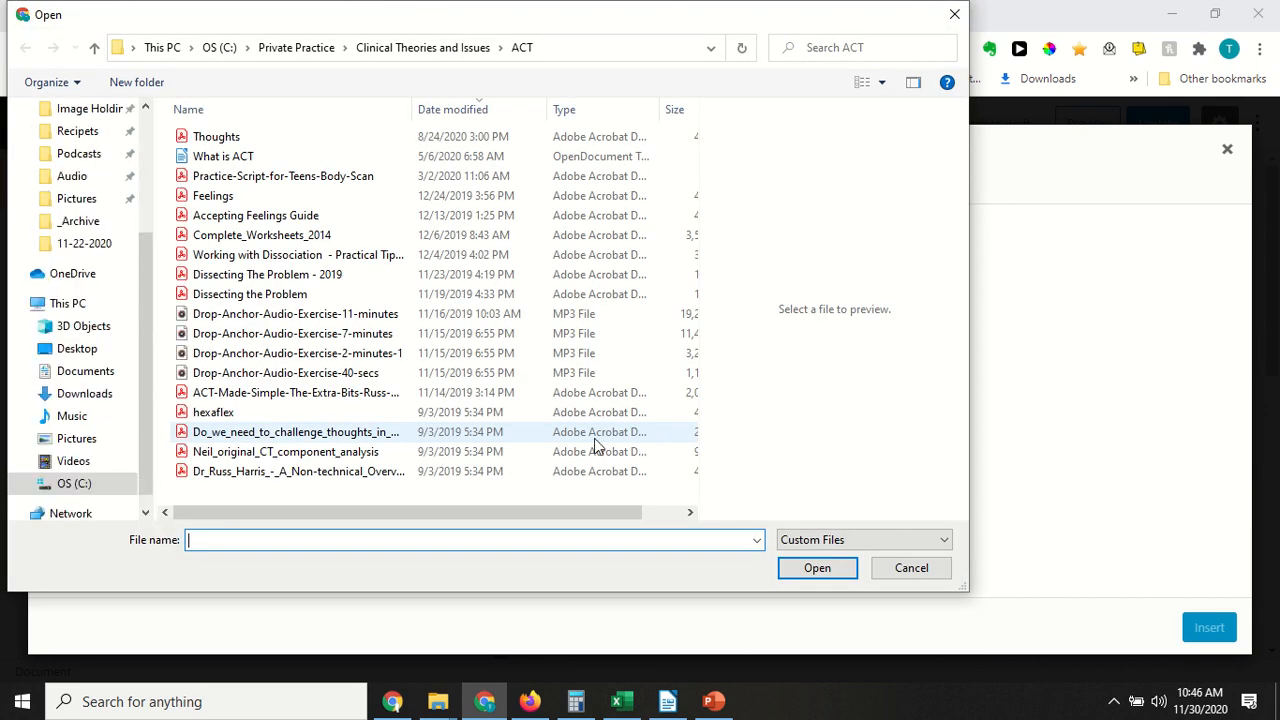
{"action": "scroll", "coordinate": [148, 236], "scroll_direction": "up", "scroll_amount": 1}
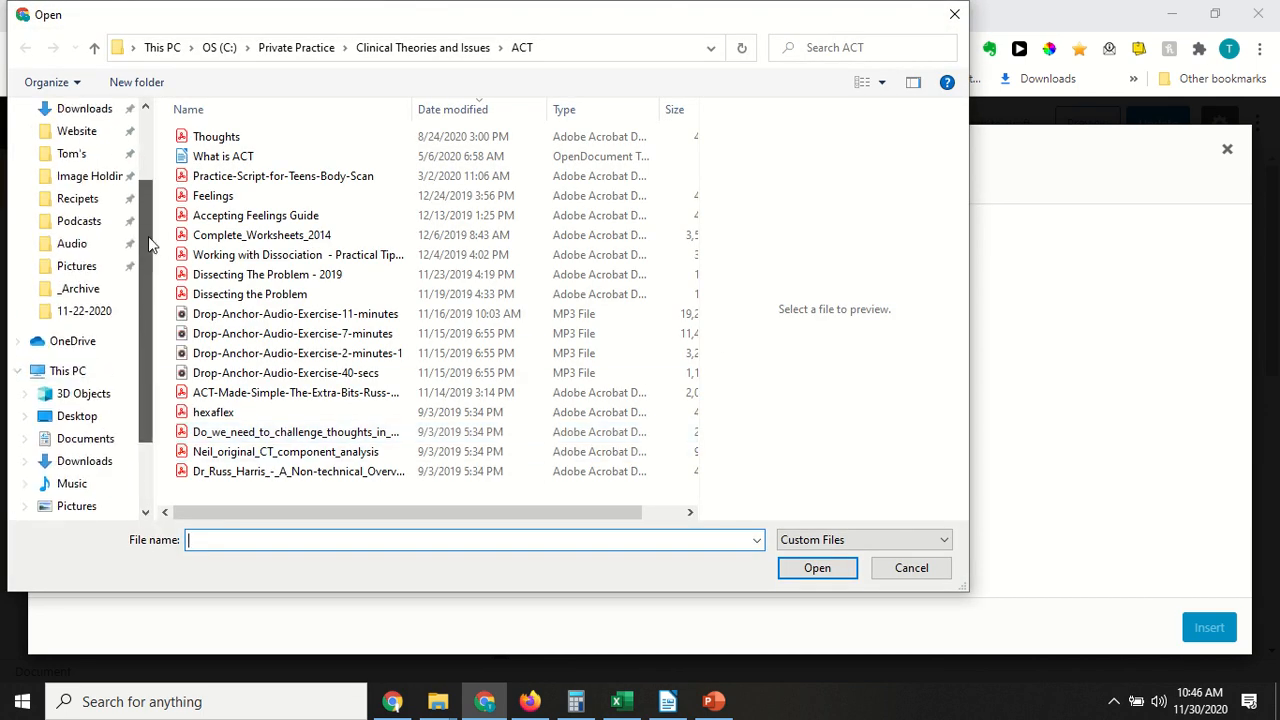
{"action": "scroll", "coordinate": [148, 236], "scroll_direction": "up", "scroll_amount": 2}
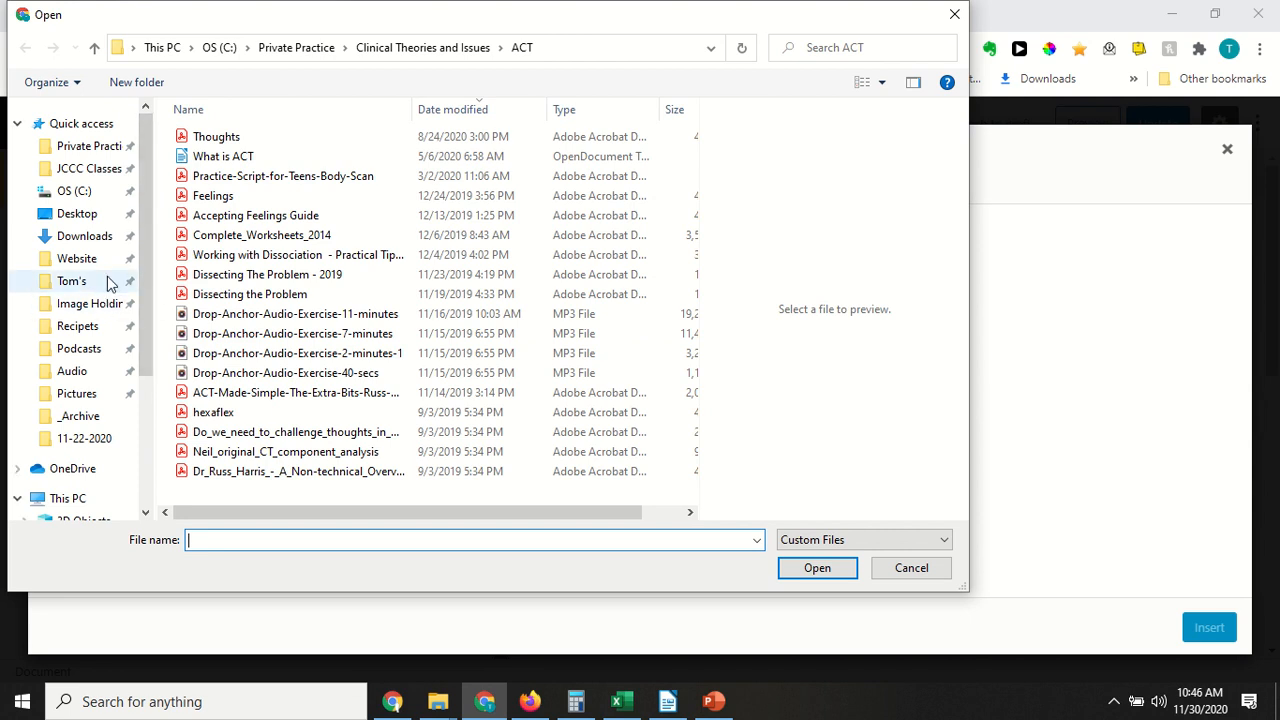
{"action": "left_click", "coordinate": [100, 305]}
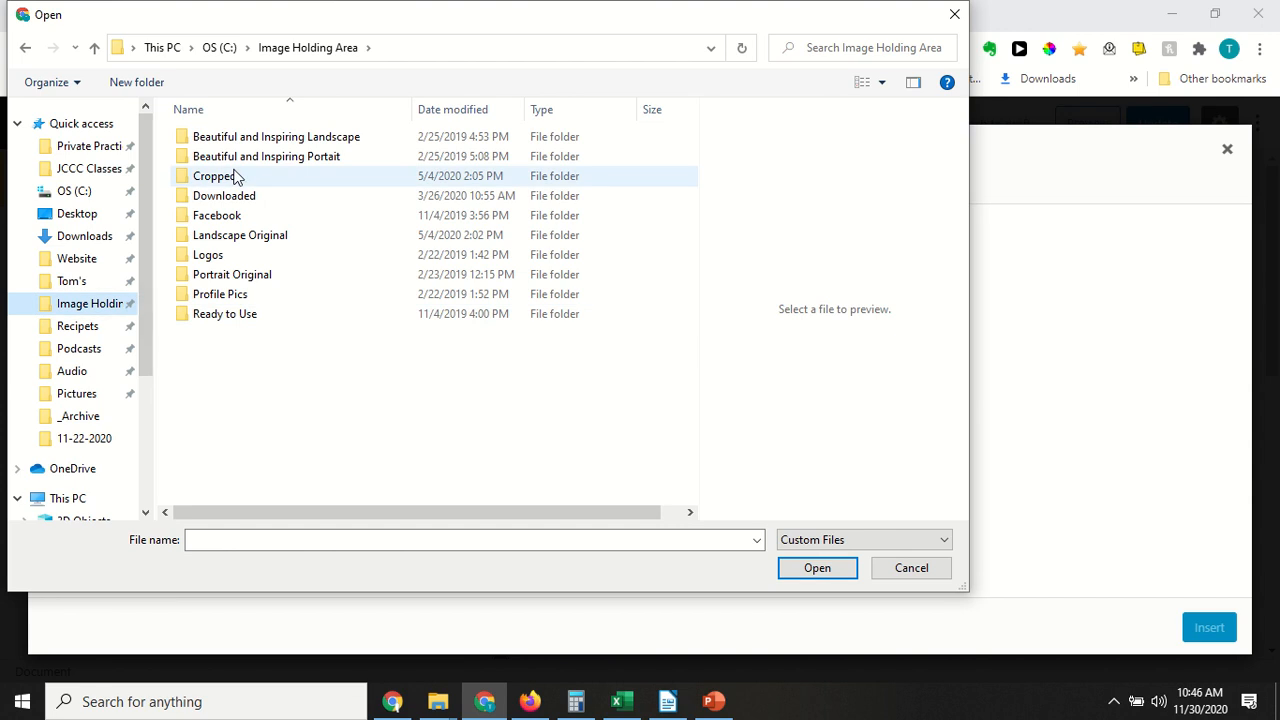
{"action": "double_click", "coordinate": [232, 179]}
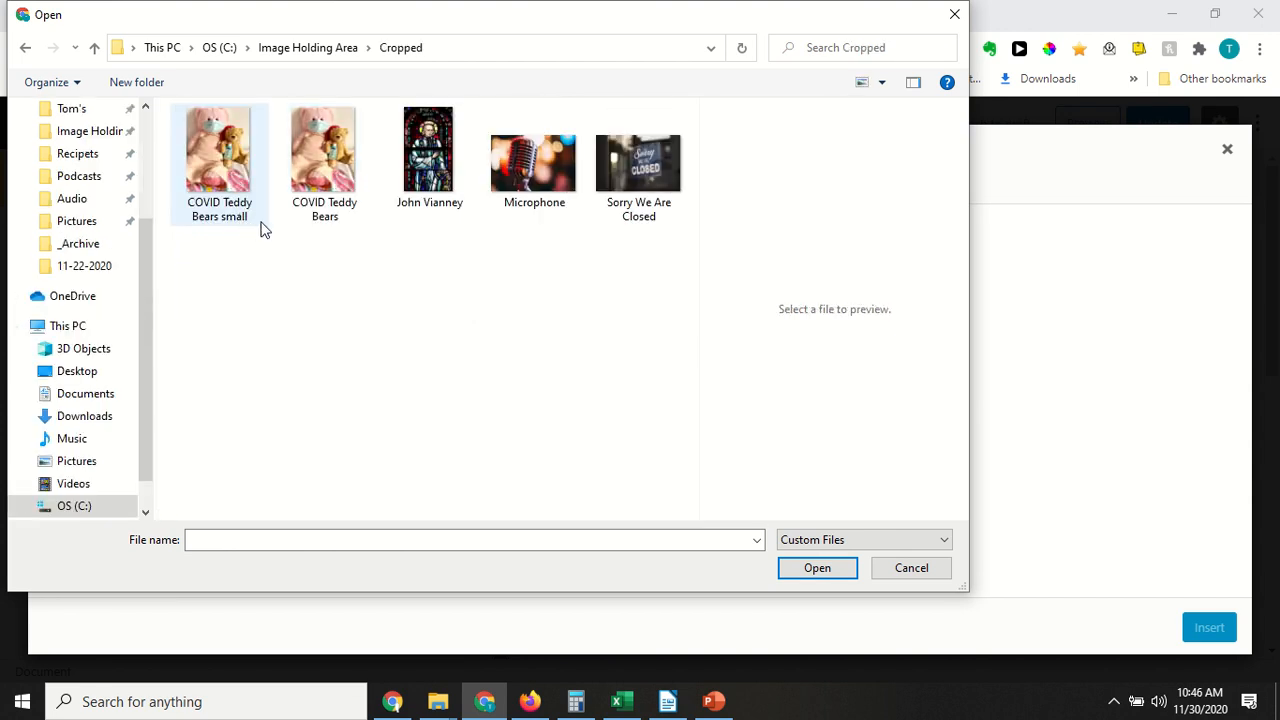
{"action": "left_click", "coordinate": [513, 179]}
{"action": "left_click", "coordinate": [820, 569]}
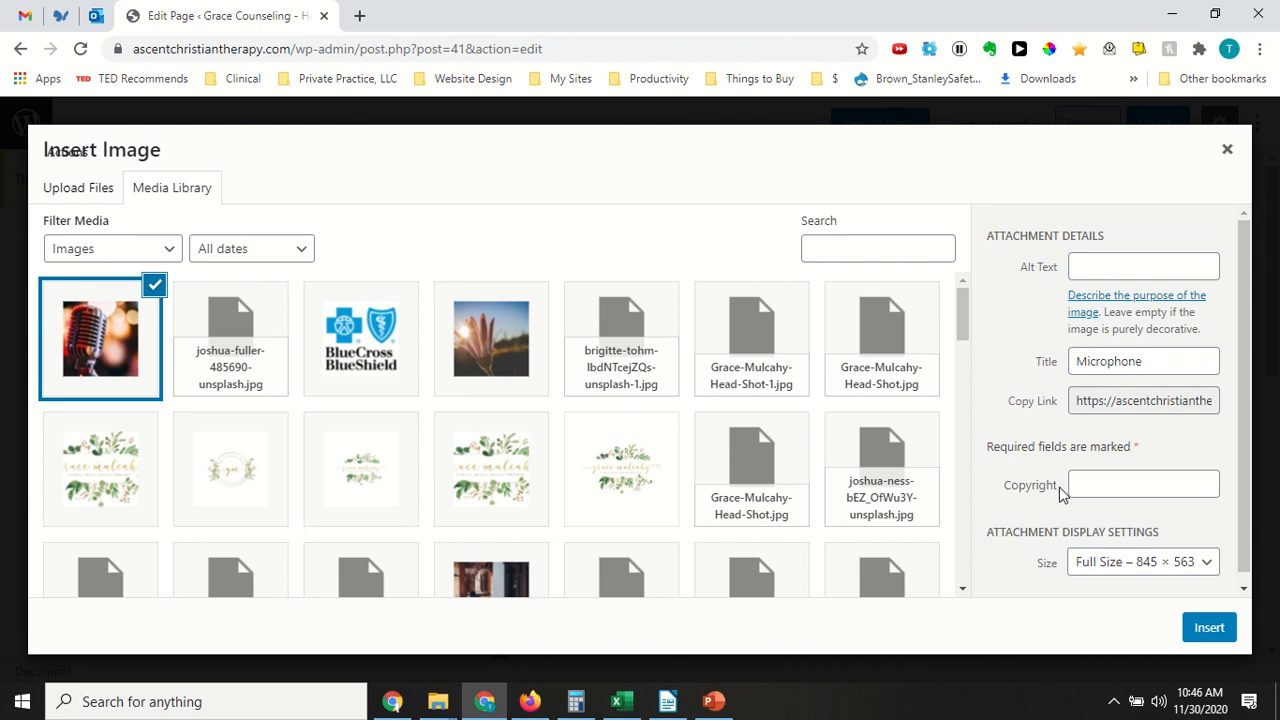
- Insert the Microphone image at Full Size – 845 × 563 into the image element
{"action": "scroll", "coordinate": [1051, 480], "scroll_direction": "down", "scroll_amount": 1}
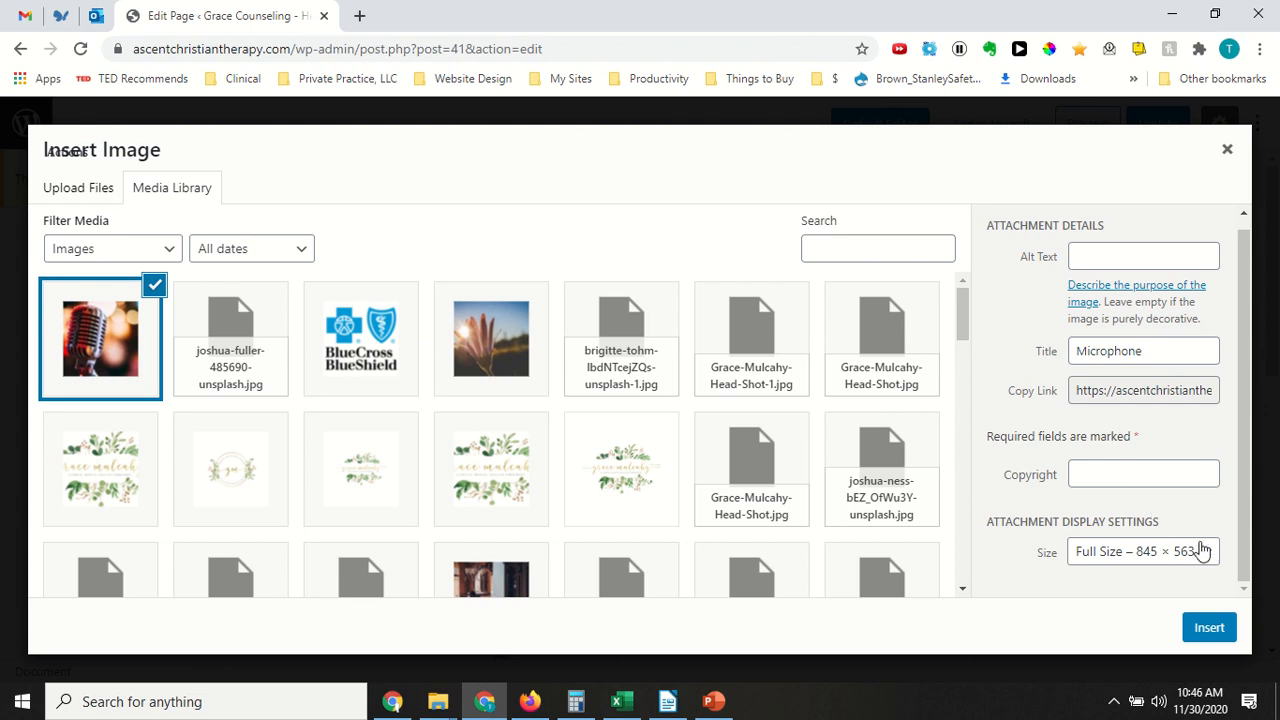
{"action": "left_click", "coordinate": [1209, 628]}
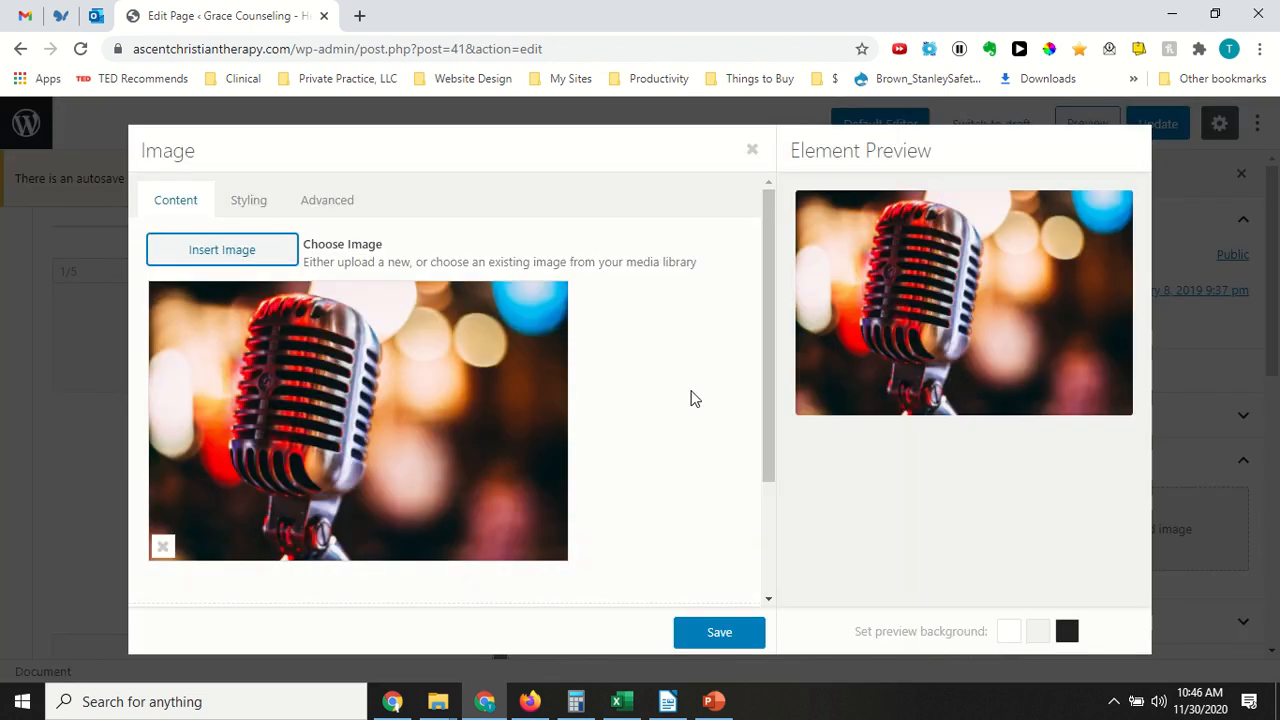
{"action": "left_click_drag", "start_coordinate": [767, 380], "coordinate": [740, 349]}
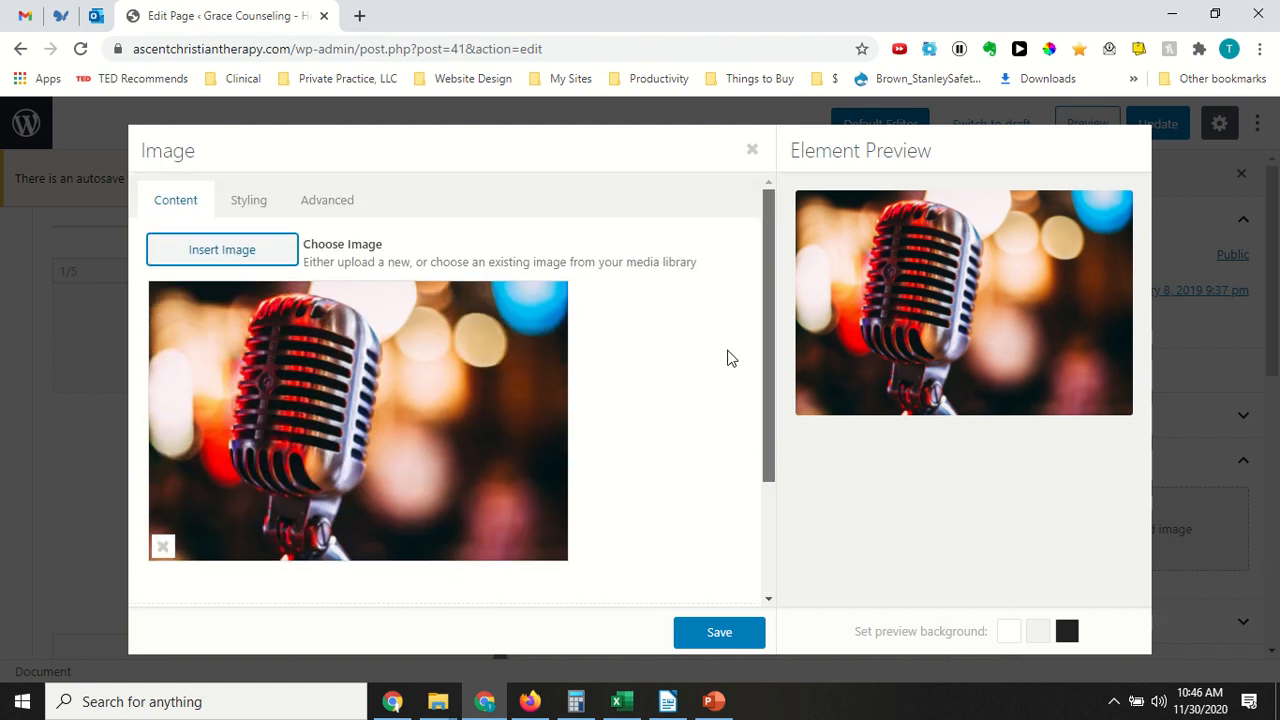
- Try the Circle image styling on the microphone picture and return the styling to Default
{"action": "left_click", "coordinate": [259, 212]}
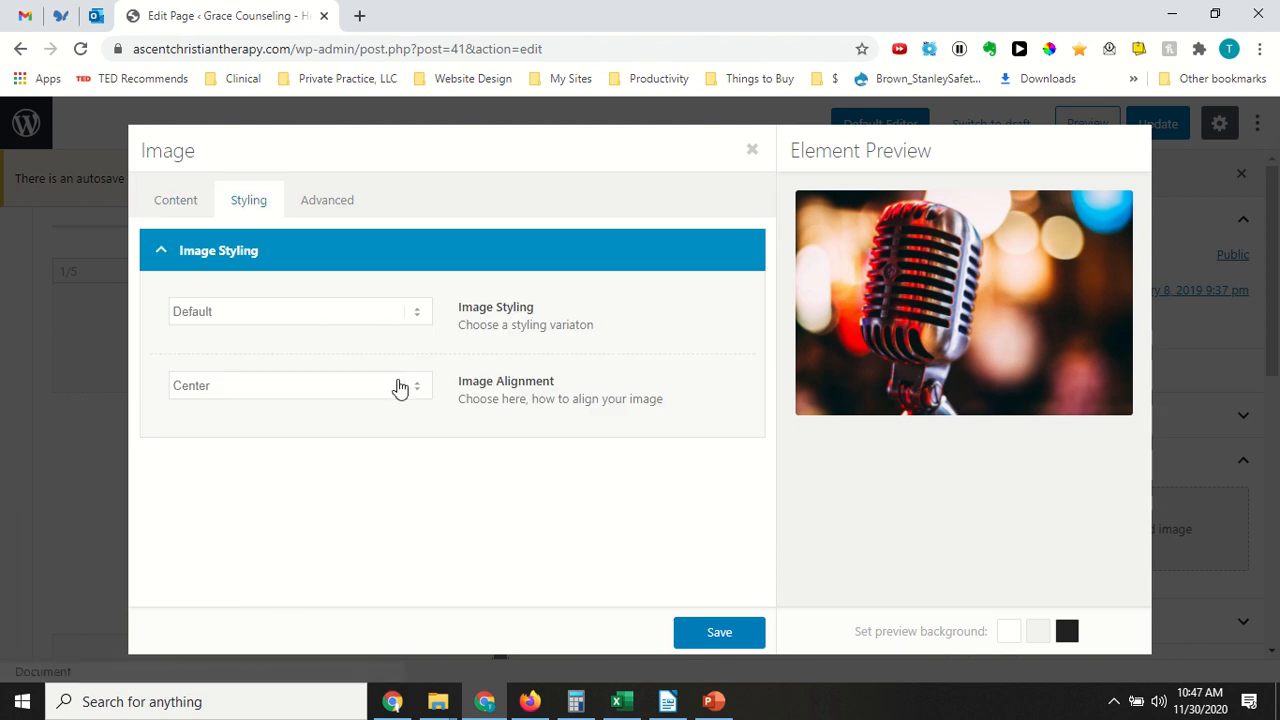
{"action": "left_click", "coordinate": [425, 316]}
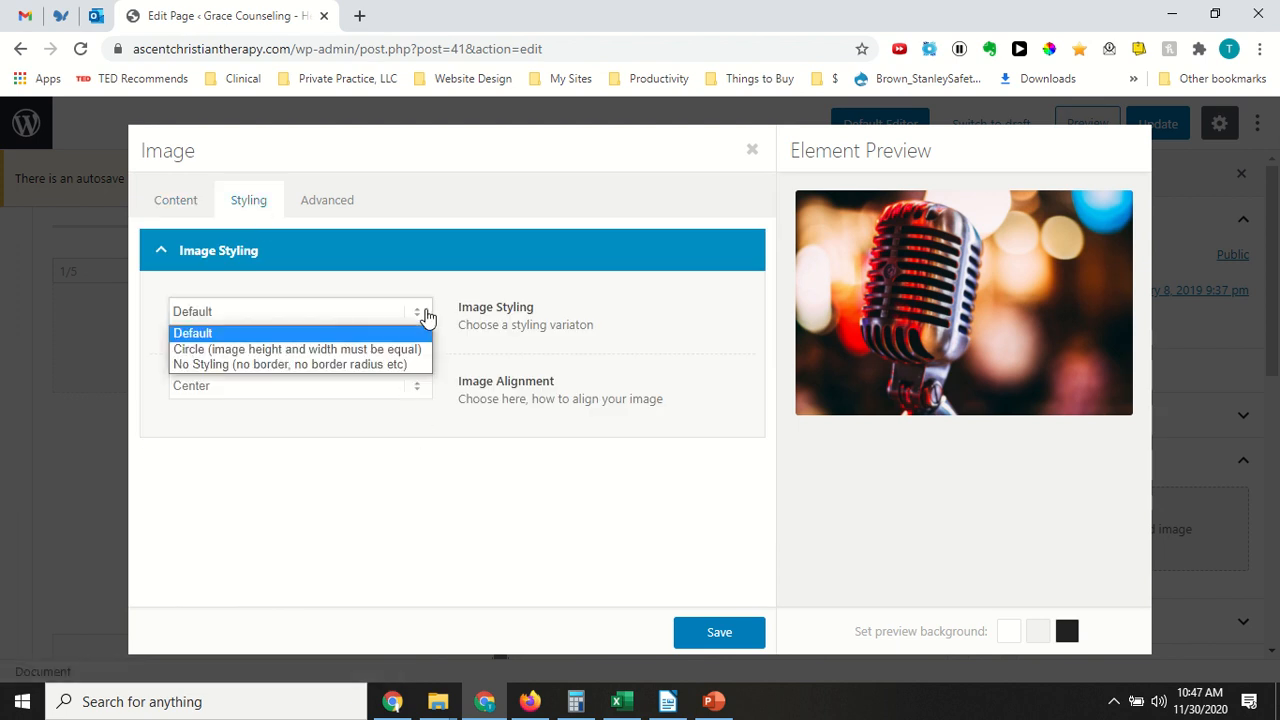
{"action": "left_click", "coordinate": [427, 348]}
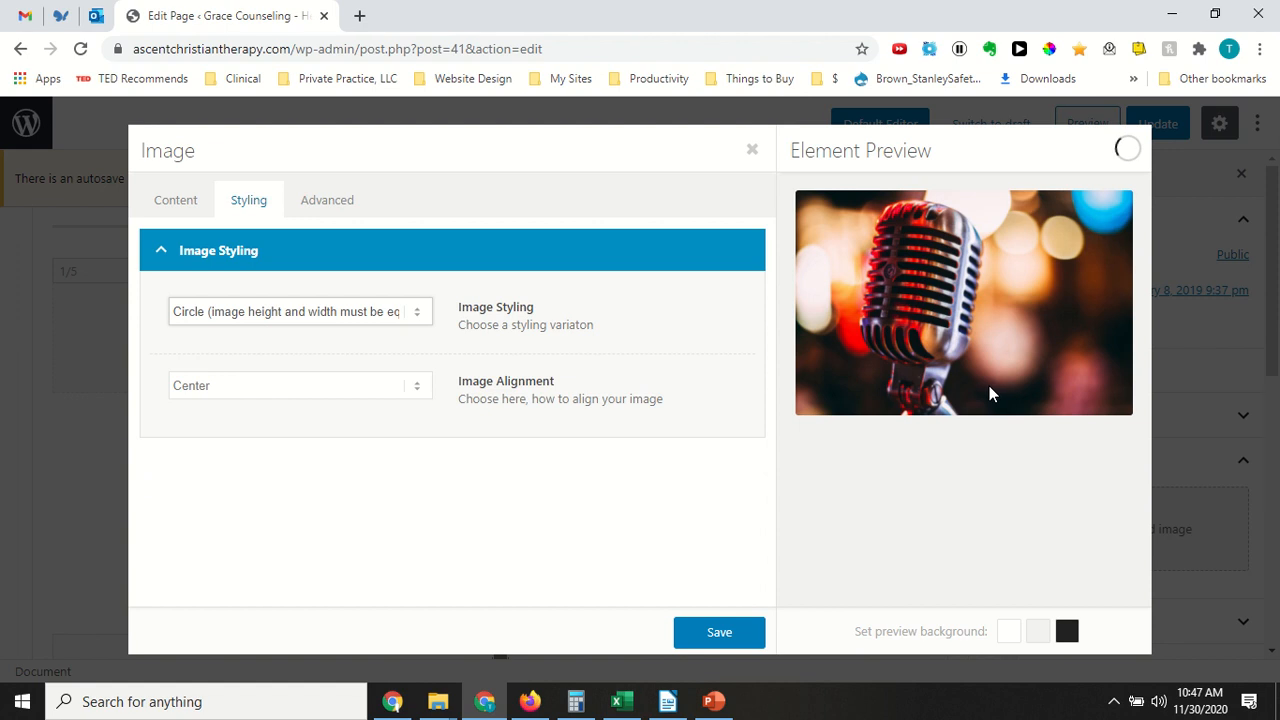
{"action": "left_click", "coordinate": [356, 318]}
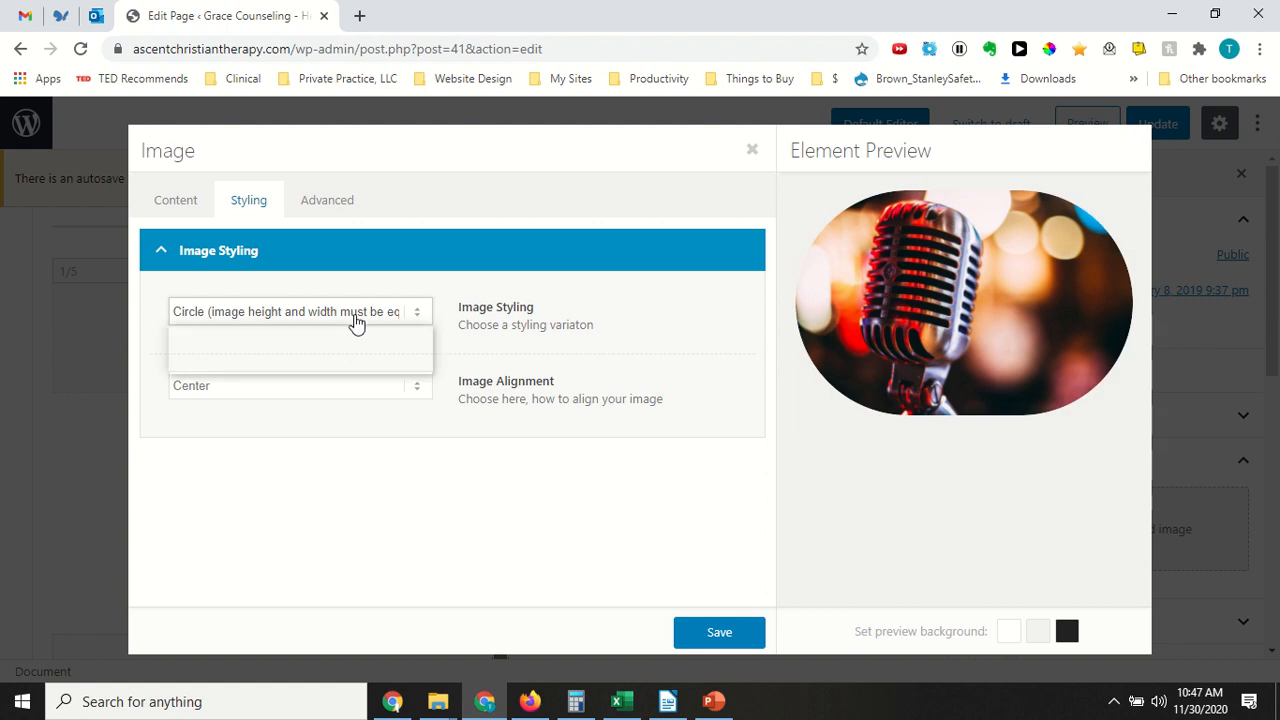
{"action": "left_click", "coordinate": [372, 333]}
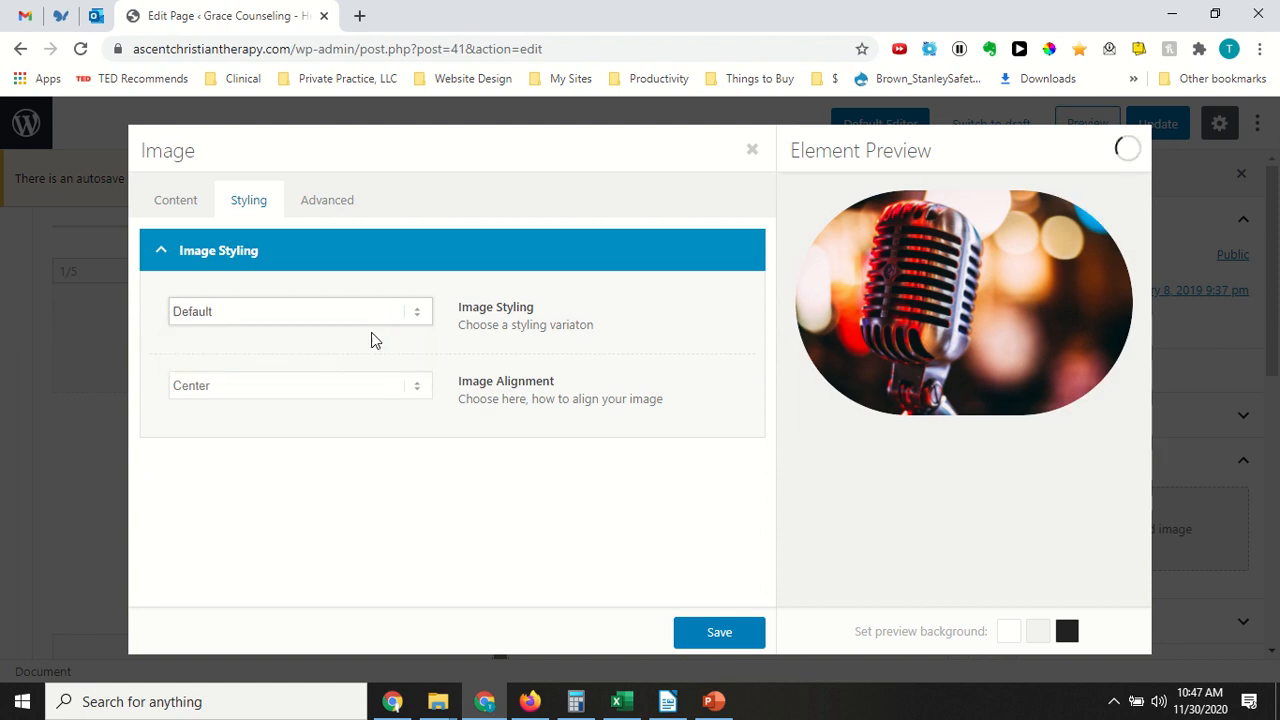
- Set the image hover effect to "Yes, slightly increase the image size"
{"action": "left_click", "coordinate": [330, 201]}
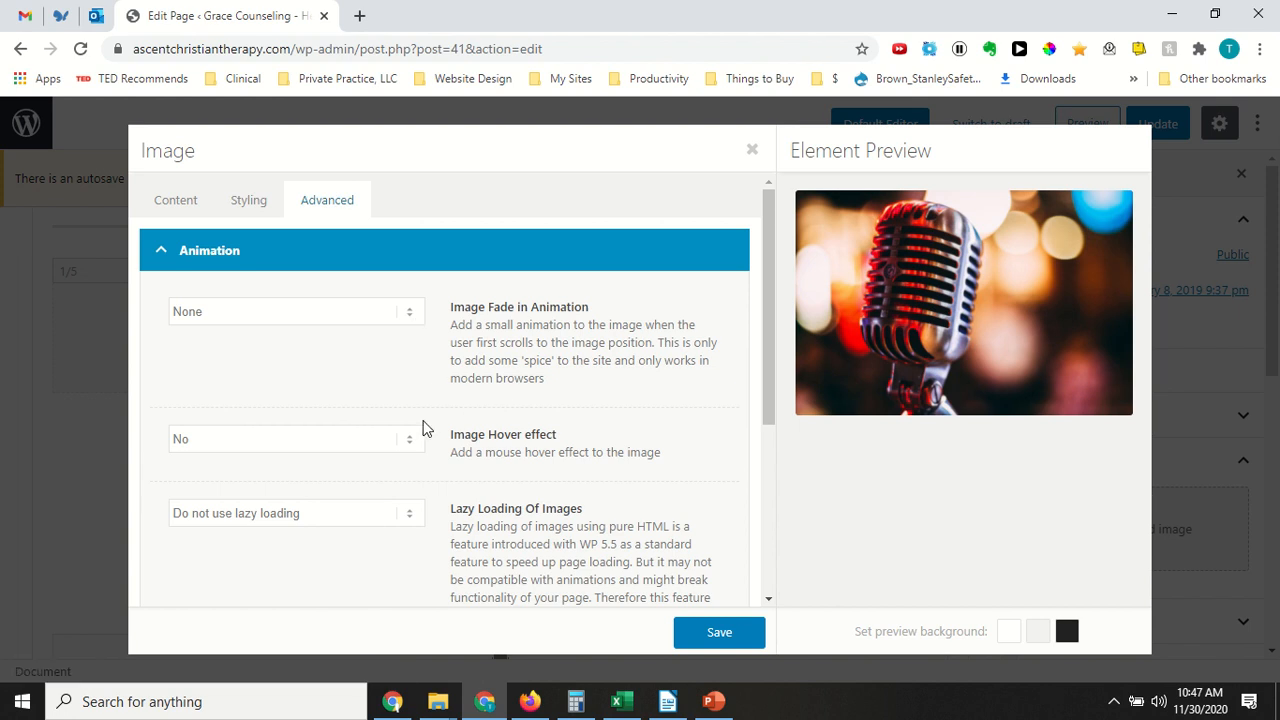
{"action": "left_click", "coordinate": [413, 445]}
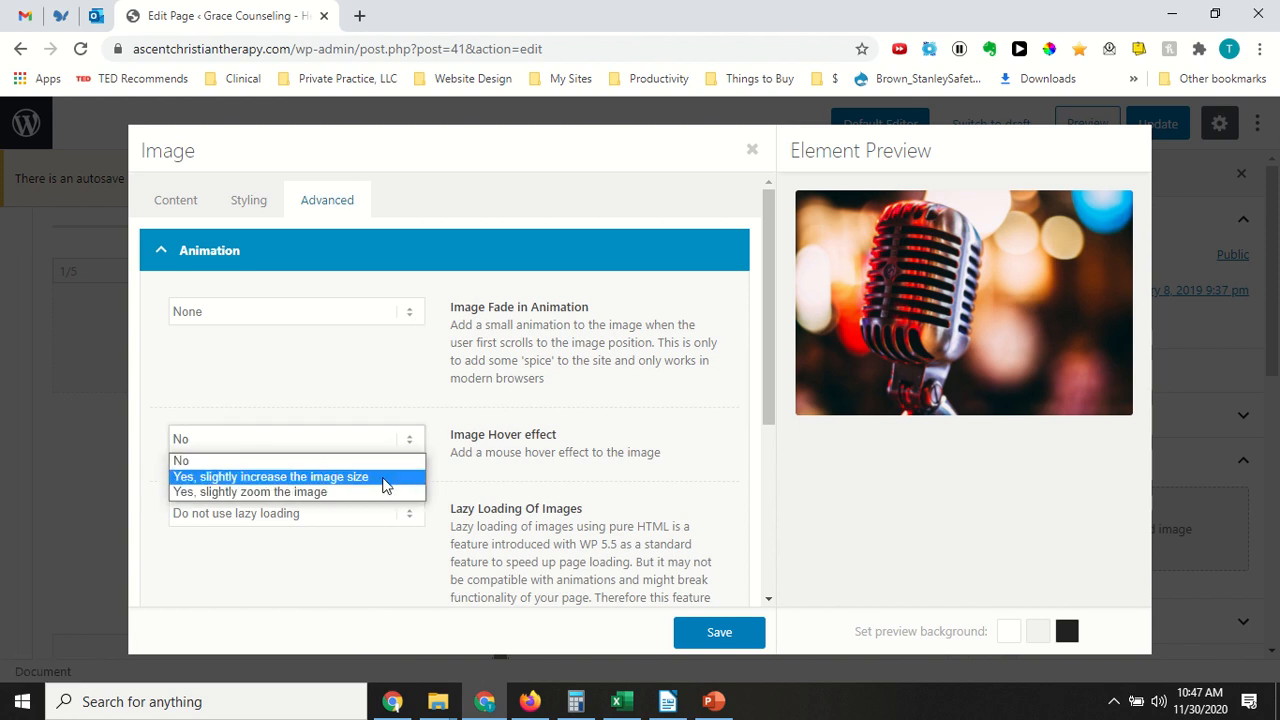
{"action": "left_click", "coordinate": [386, 478]}
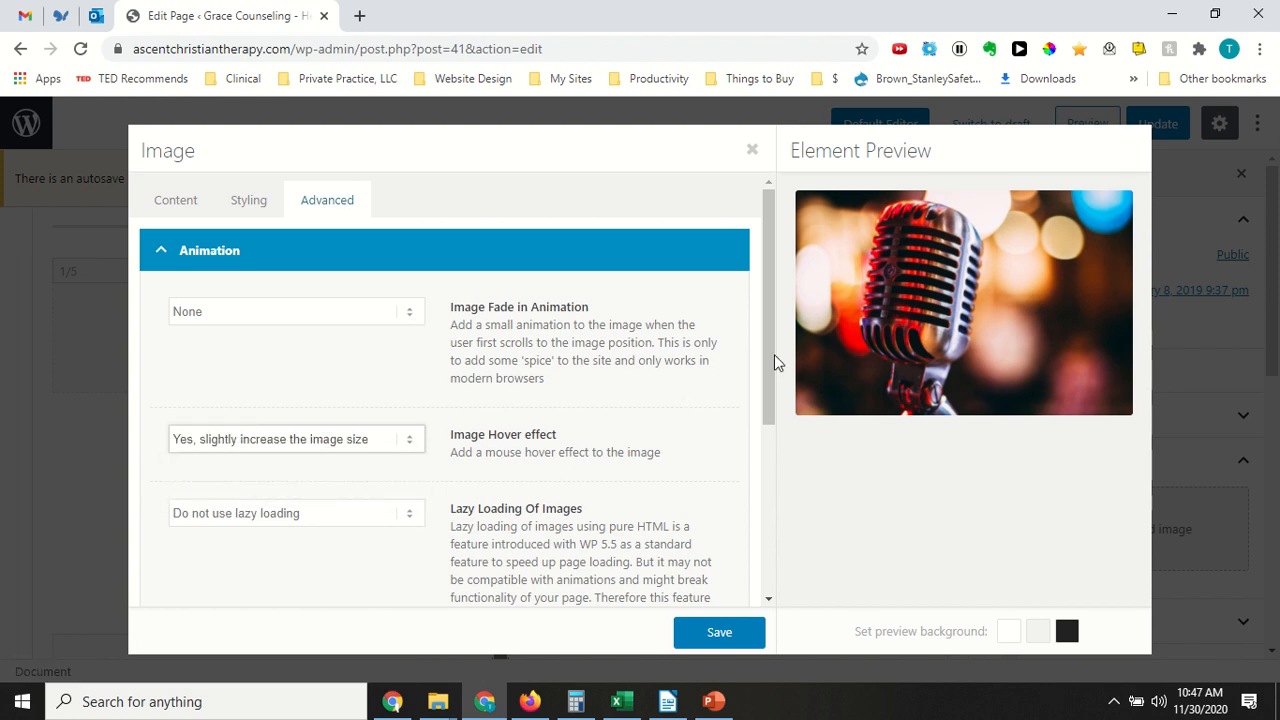
- Review the fade-in animation and other advanced image options, and close the image settings without saving
{"action": "left_click", "coordinate": [415, 318]}
{"action": "left_click", "coordinate": [430, 312]}
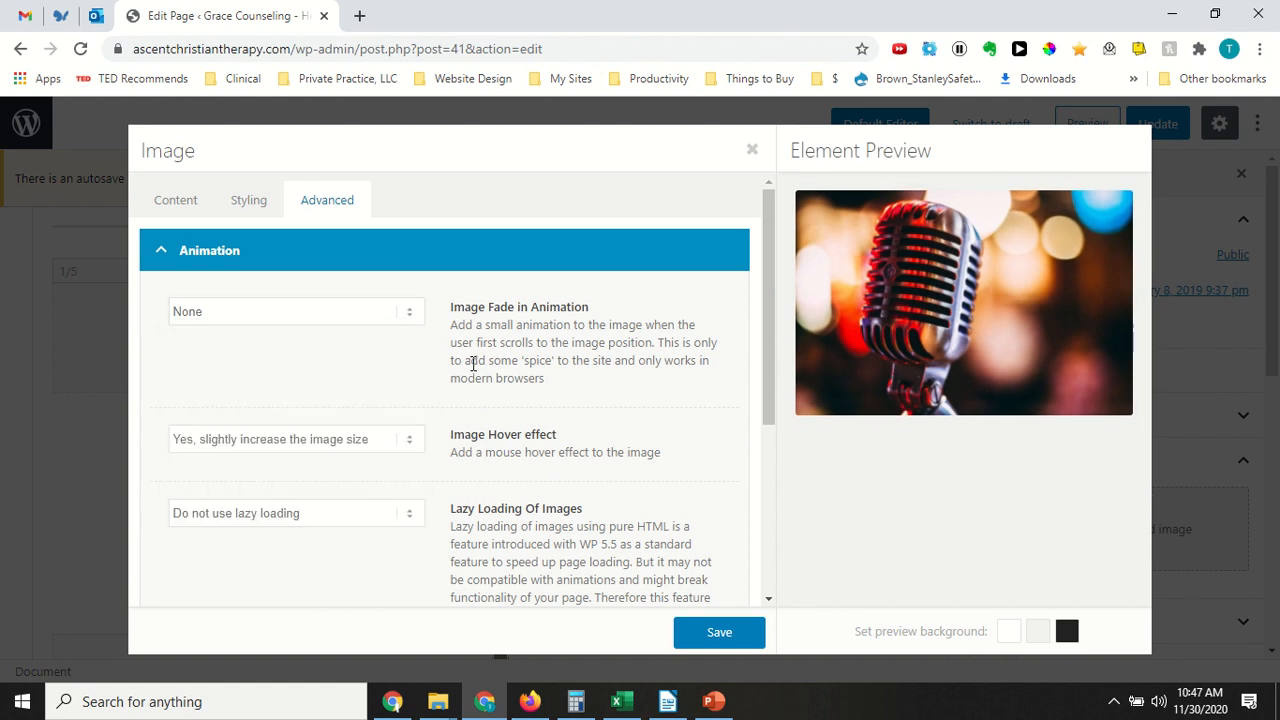
{"action": "scroll", "coordinate": [473, 364], "scroll_direction": "down", "scroll_amount": 3}
{"action": "scroll", "coordinate": [475, 365], "scroll_direction": "up", "scroll_amount": 3}
{"action": "scroll", "coordinate": [465, 352], "scroll_direction": "down", "scroll_amount": 3}
{"action": "scroll", "coordinate": [460, 348], "scroll_direction": "up", "scroll_amount": 3}
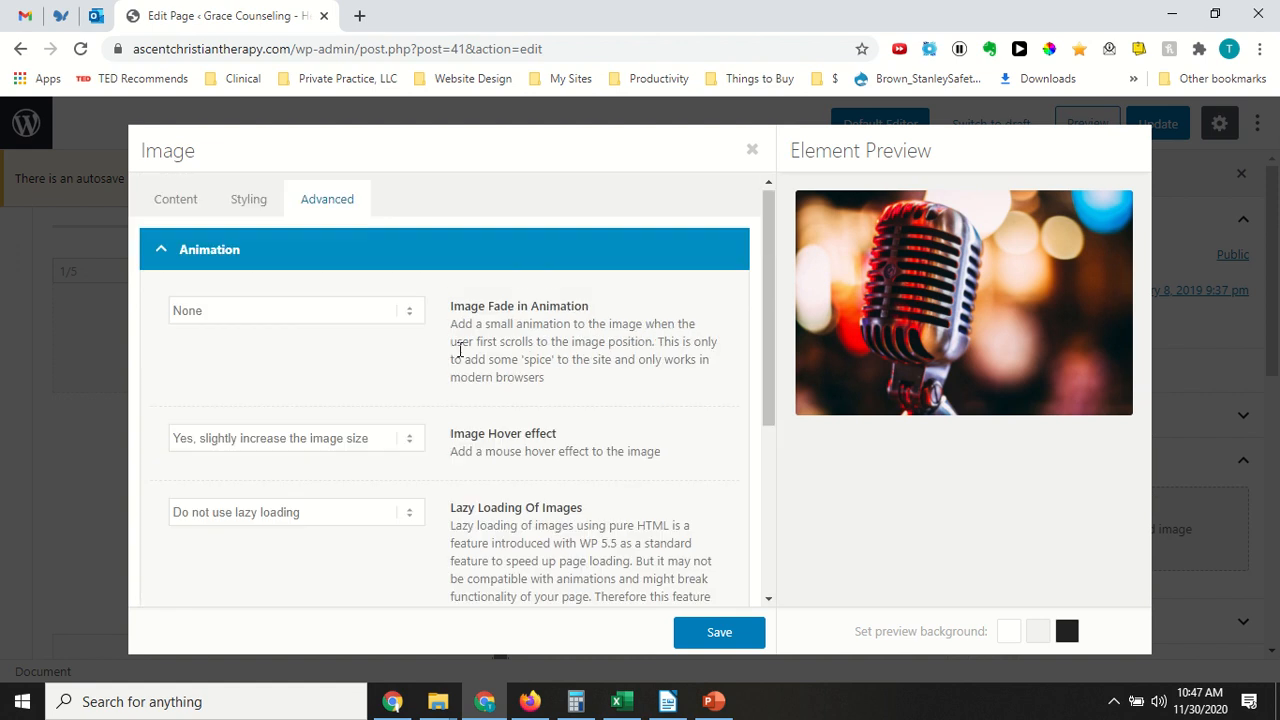
{"action": "key", "text": "Escape"}
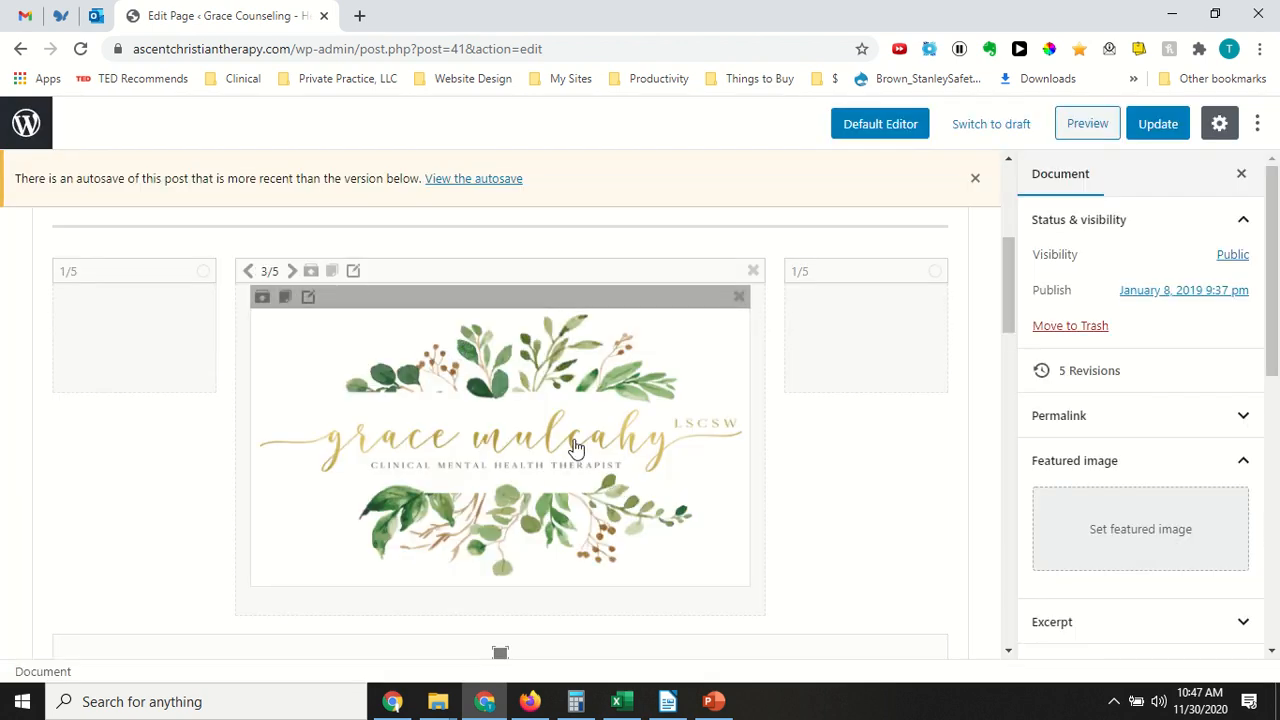
- Review the advanced and content settings of the portrait image beside the introduction text, and close them without saving
{"action": "scroll", "coordinate": [576, 448], "scroll_direction": "down", "scroll_amount": 4}
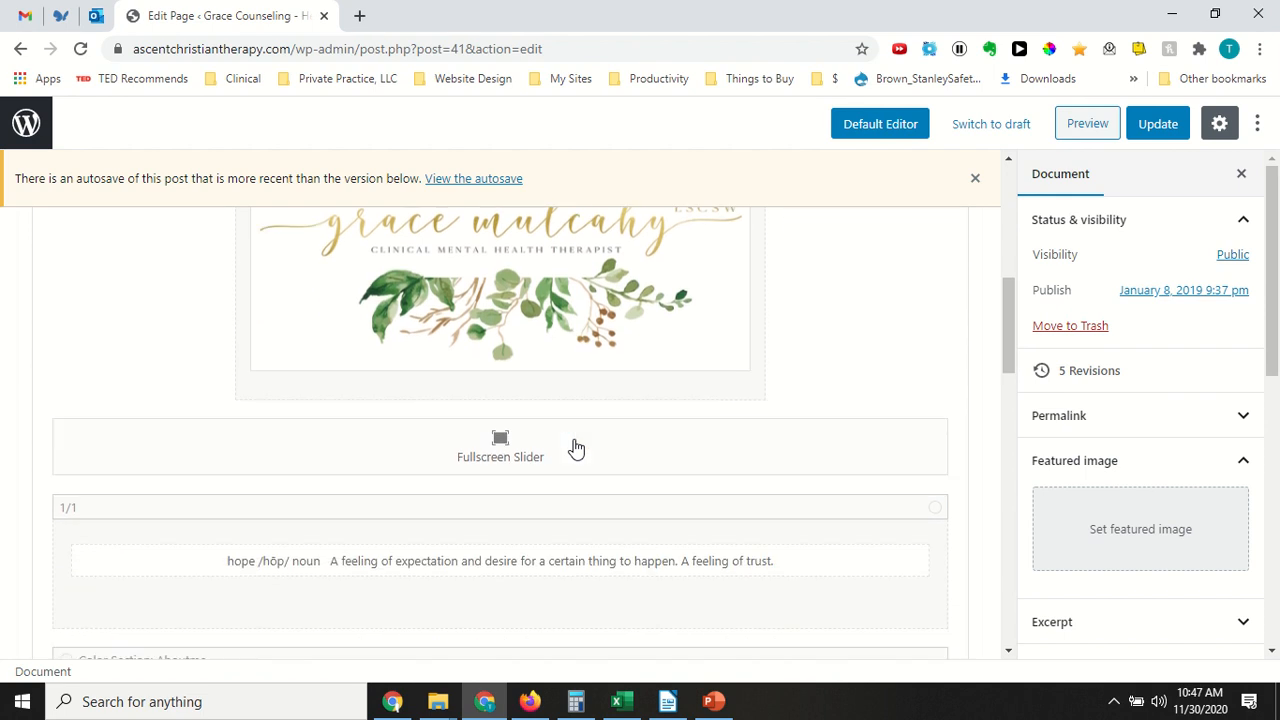
{"action": "scroll", "coordinate": [576, 448], "scroll_direction": "down", "scroll_amount": 3}
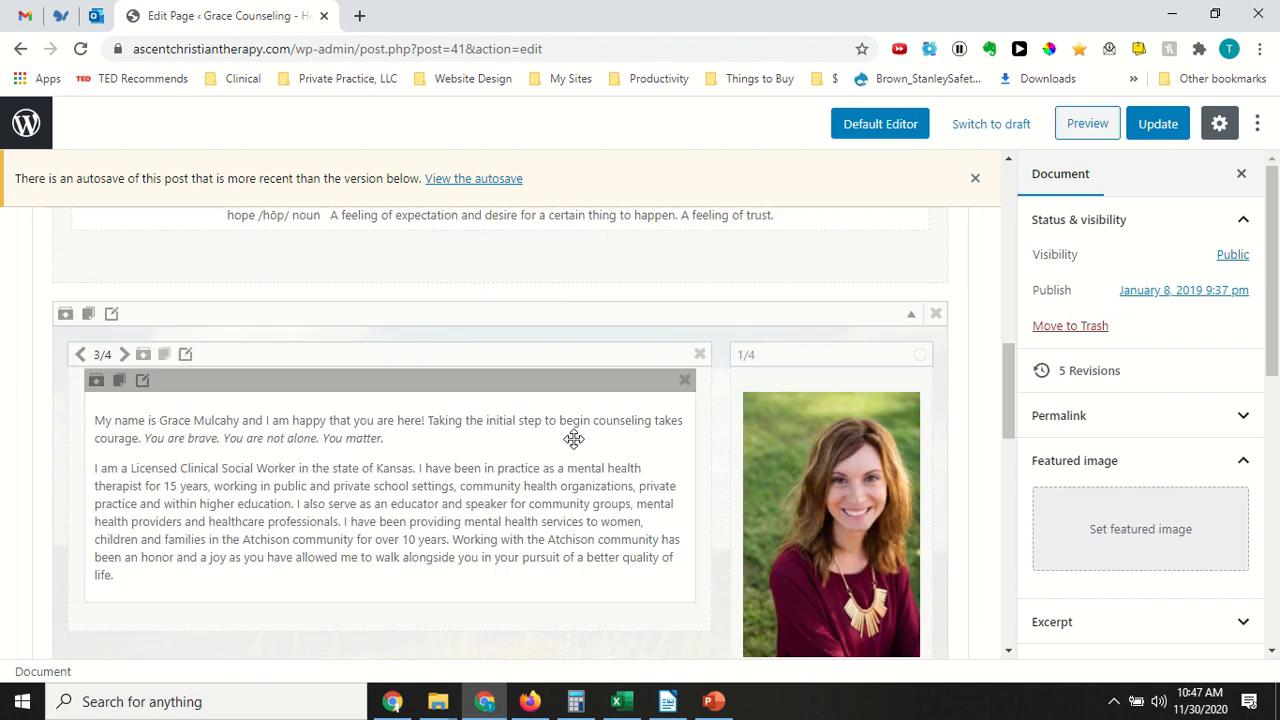
{"action": "scroll", "coordinate": [671, 437], "scroll_direction": "up", "scroll_amount": 1}
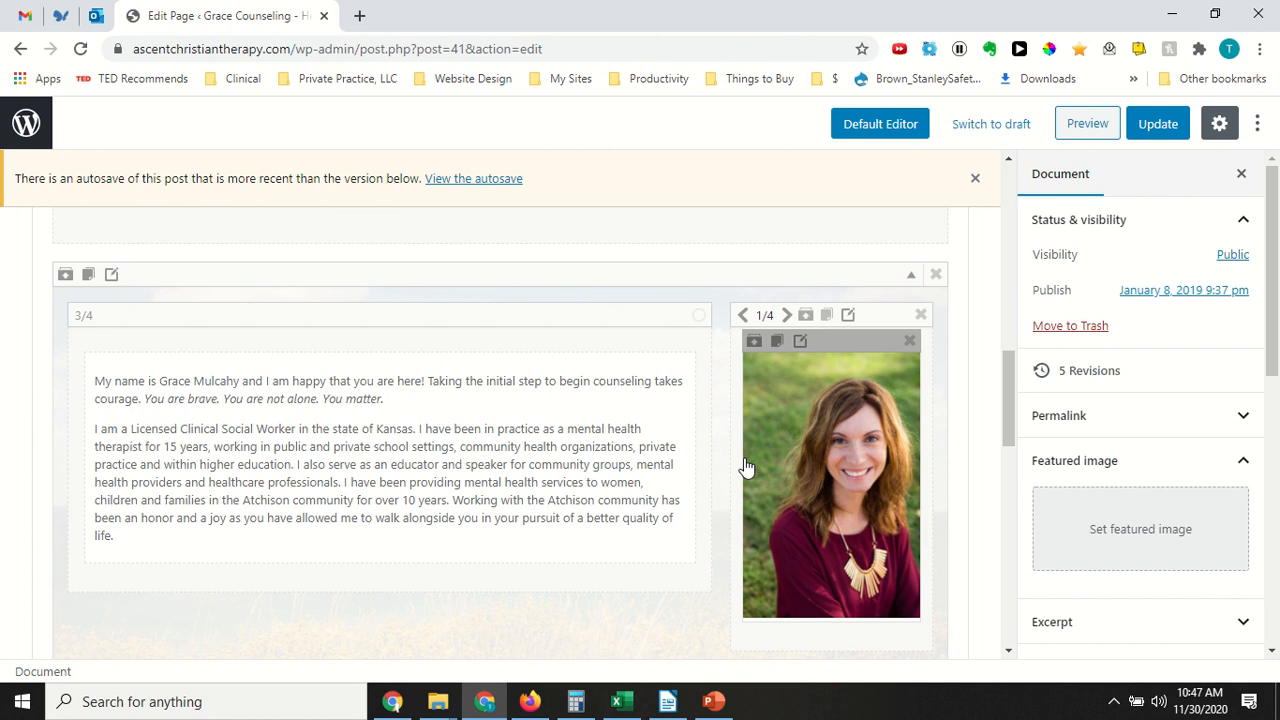
{"action": "left_click", "coordinate": [800, 343]}
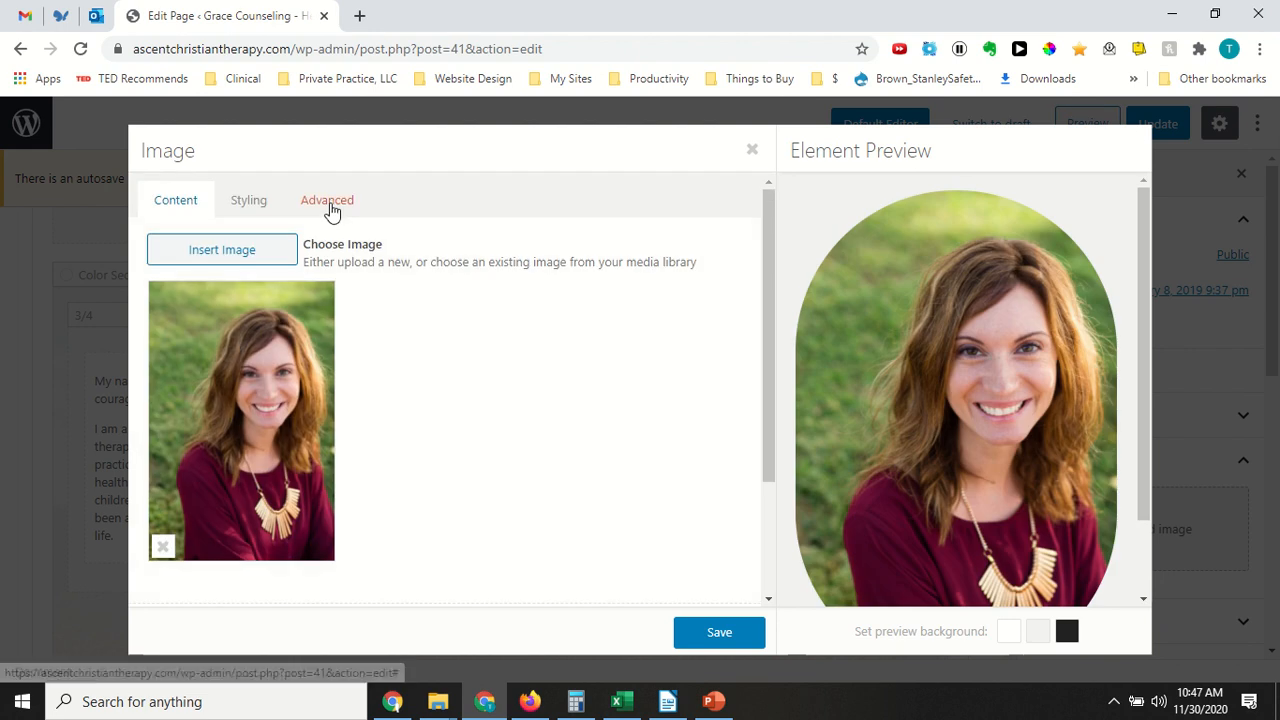
{"action": "left_click", "coordinate": [330, 206]}
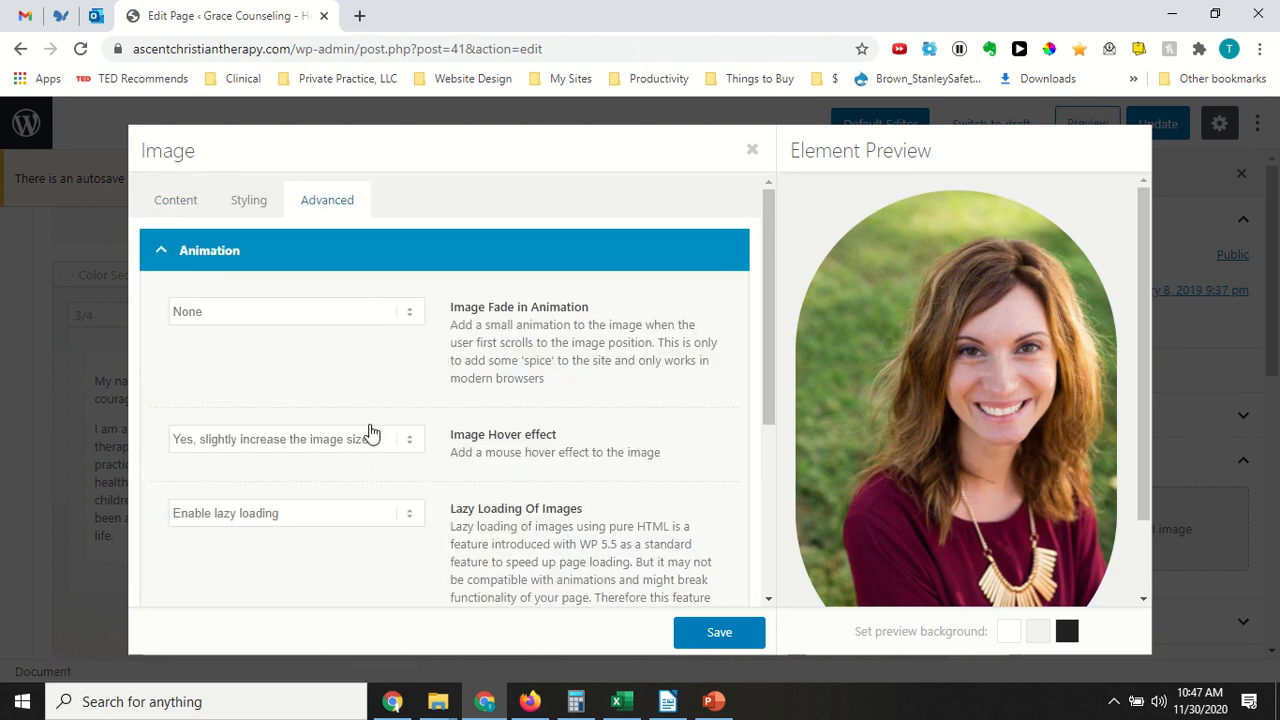
{"action": "left_click", "coordinate": [175, 208]}
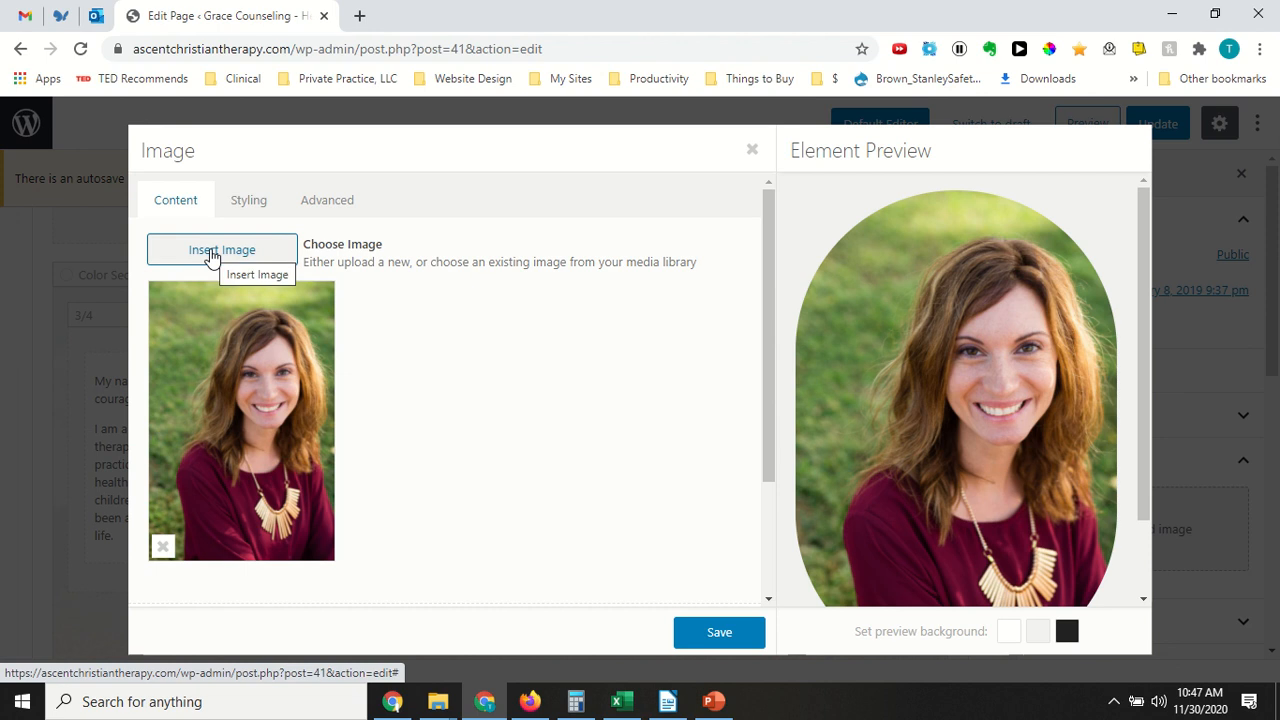
{"action": "scroll", "coordinate": [407, 400], "scroll_direction": "down", "scroll_amount": 2}
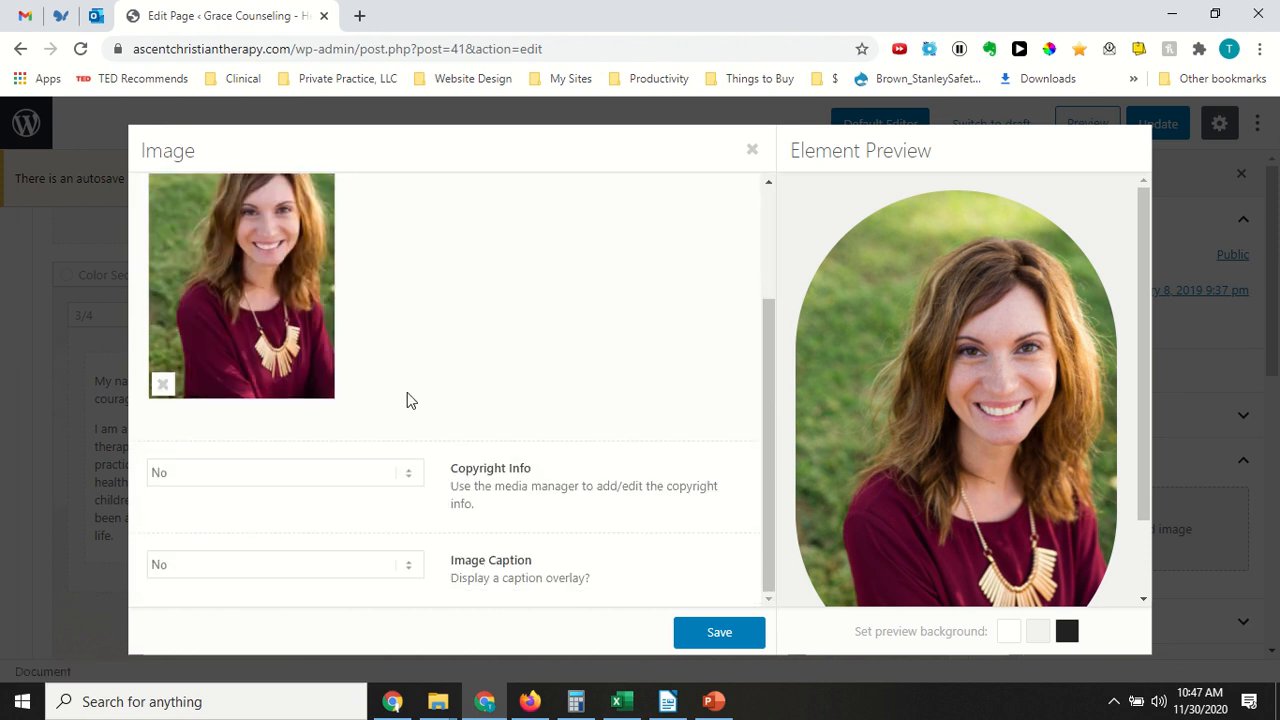
{"action": "scroll", "coordinate": [407, 400], "scroll_direction": "up", "scroll_amount": 2}
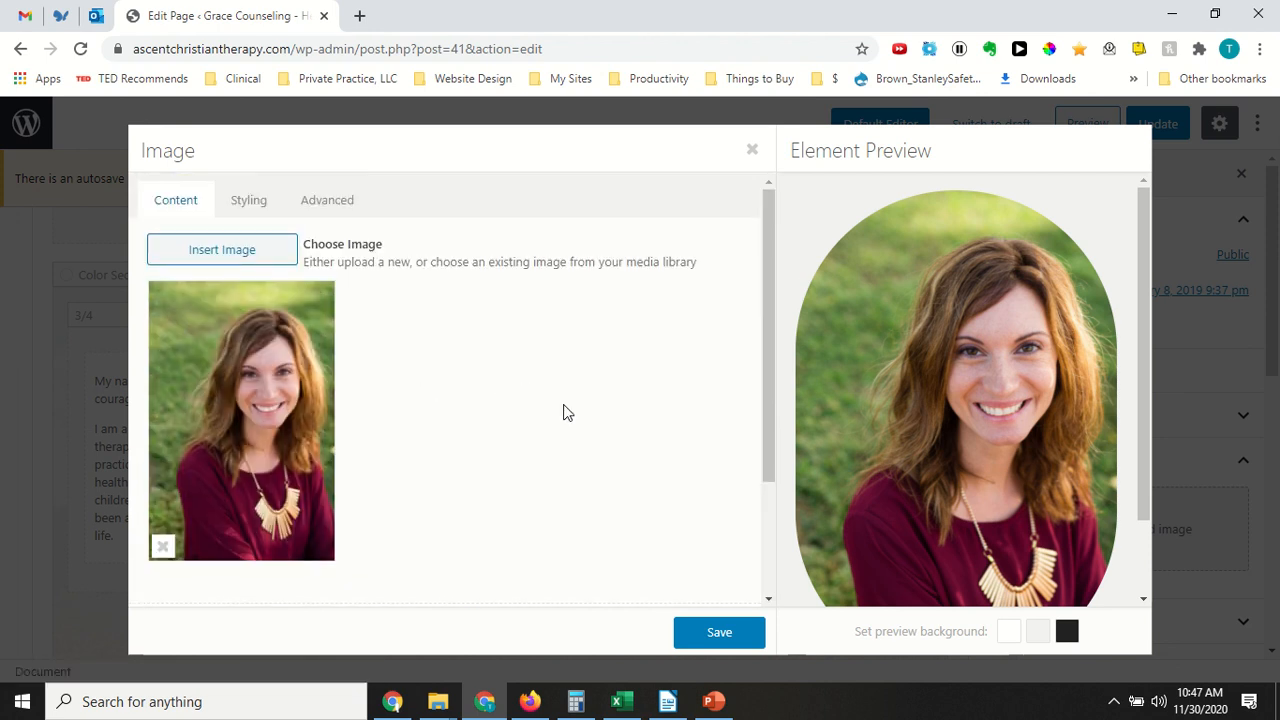
{"action": "key", "text": "Escape"}
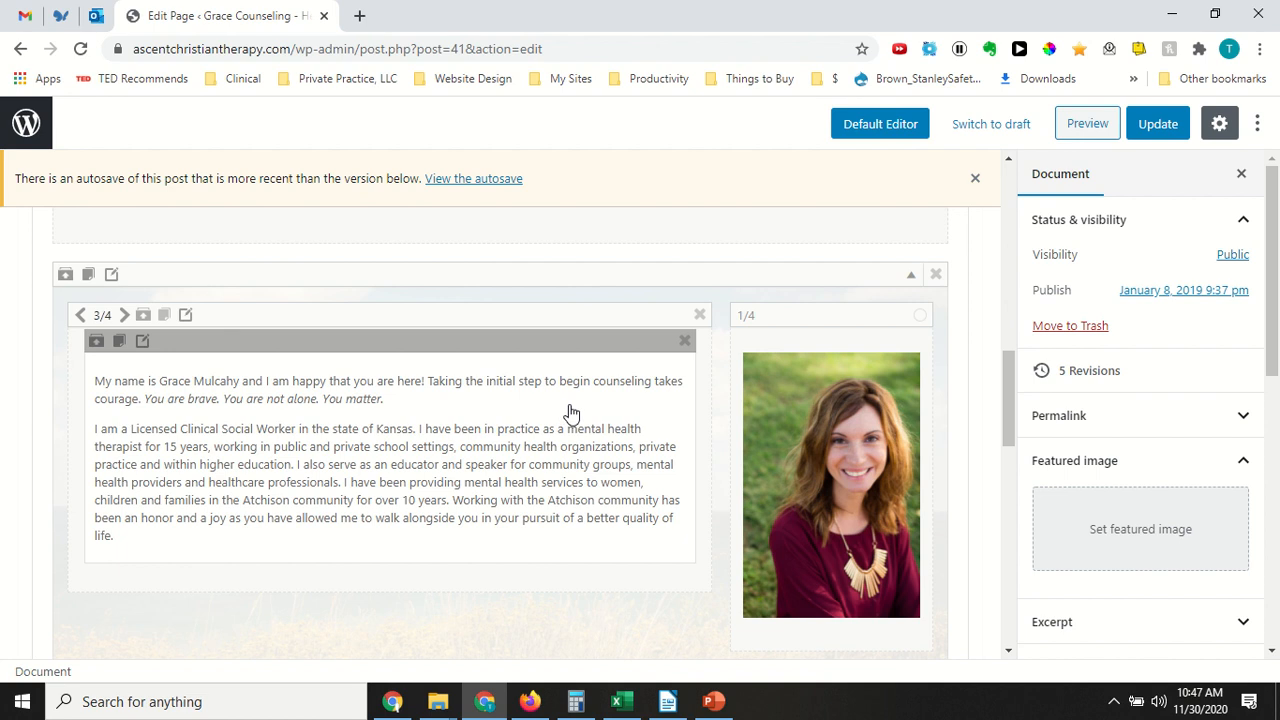
- Open the settings of the Aboutme color section and check its section height and responsive visibility options
{"action": "scroll", "coordinate": [716, 437], "scroll_direction": "down", "scroll_amount": 1}
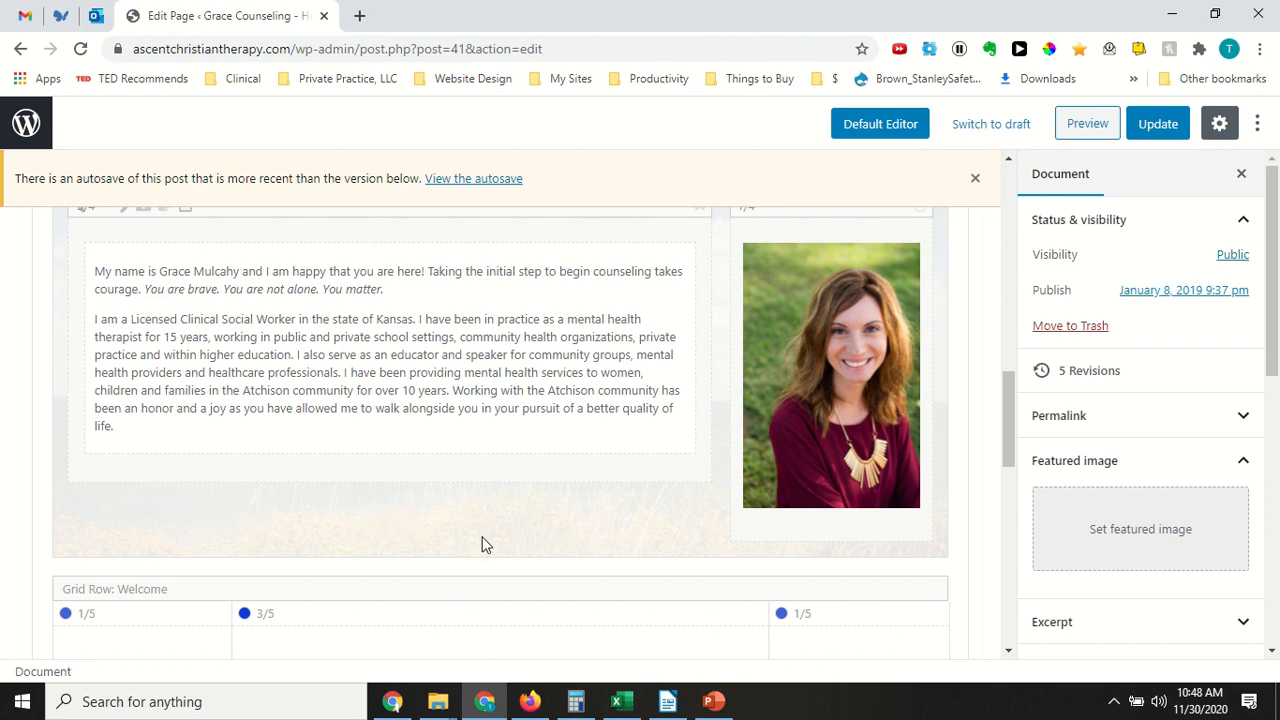
{"action": "scroll", "coordinate": [475, 511], "scroll_direction": "up", "scroll_amount": 1}
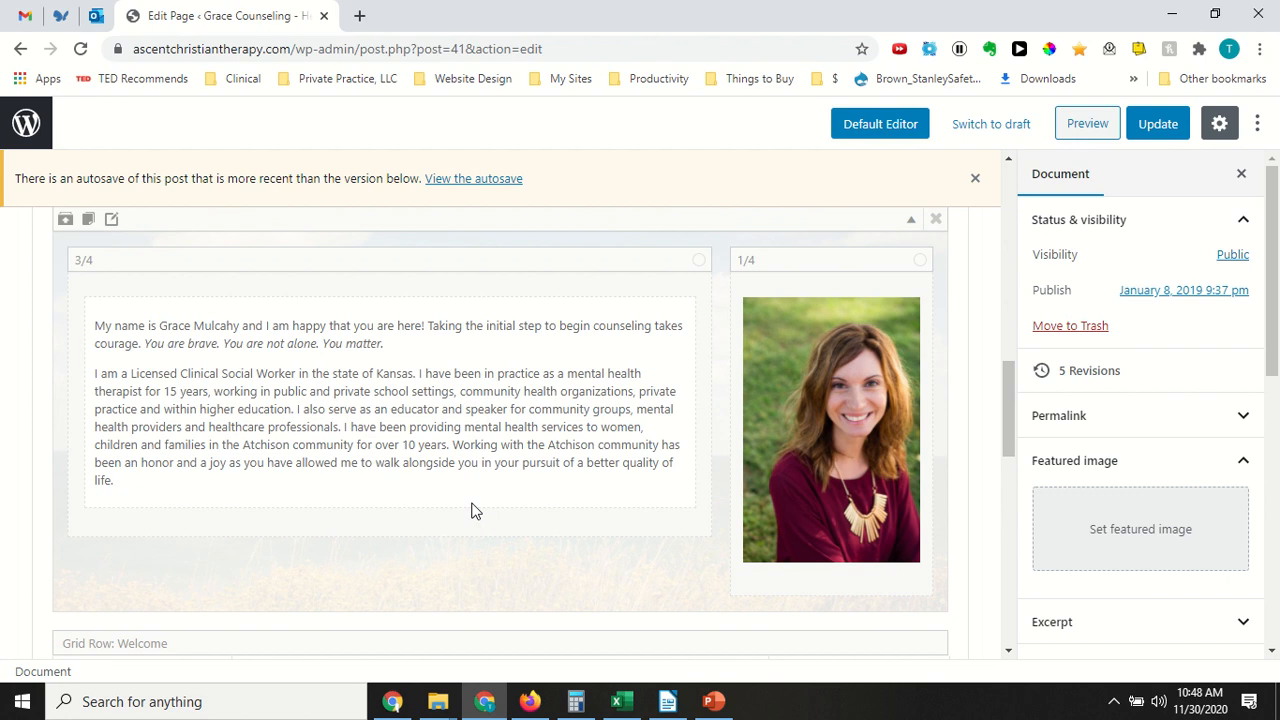
{"action": "scroll", "coordinate": [474, 513], "scroll_direction": "down", "scroll_amount": 1}
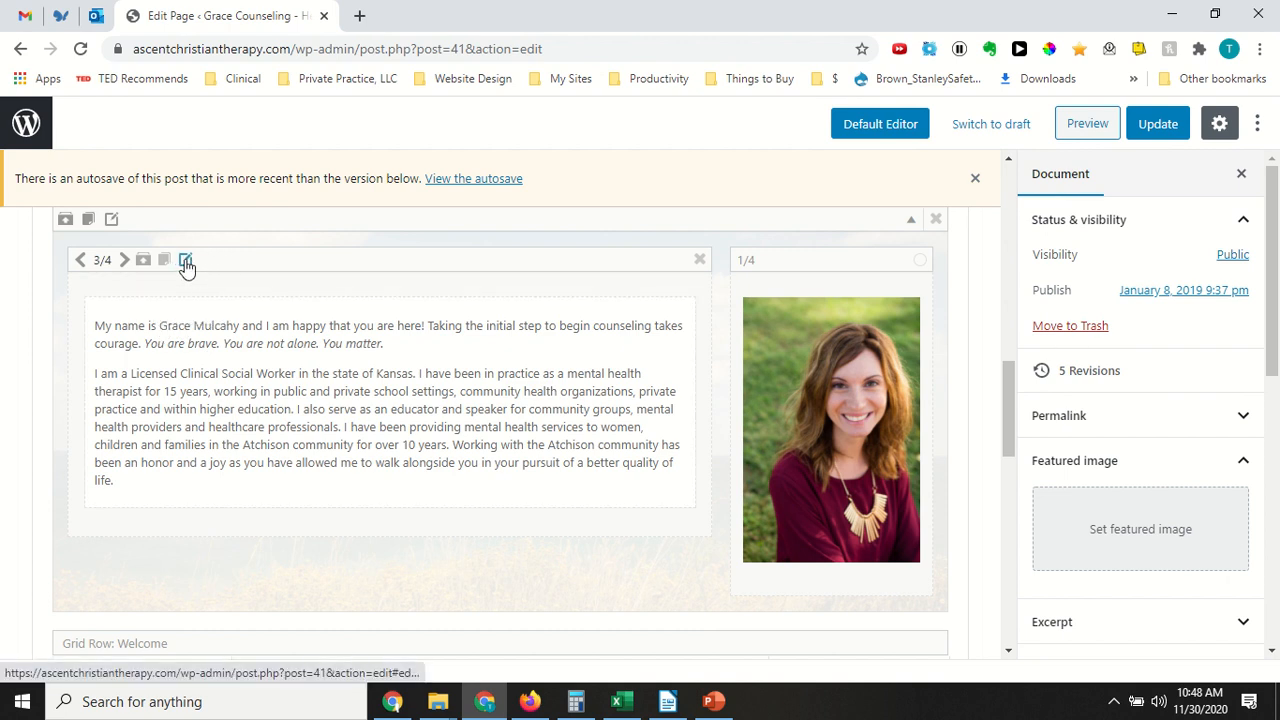
{"action": "scroll", "coordinate": [265, 300], "scroll_direction": "up", "scroll_amount": 1}
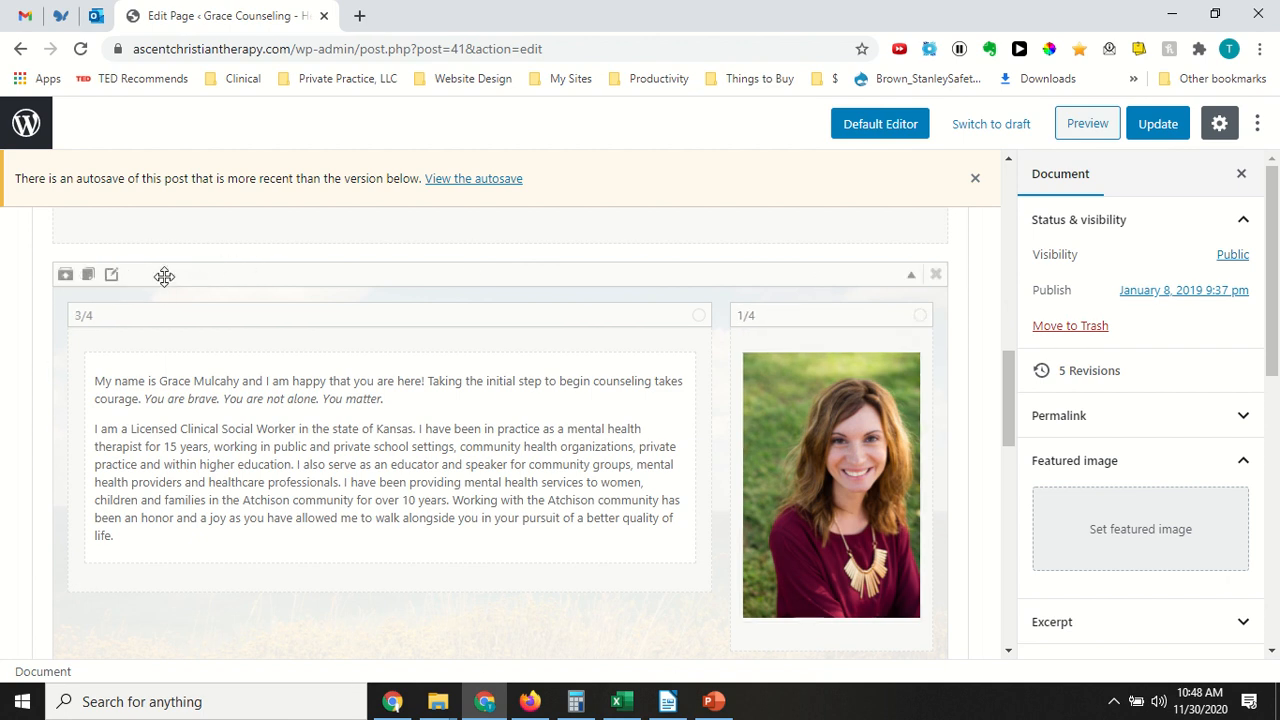
{"action": "left_click", "coordinate": [114, 274]}
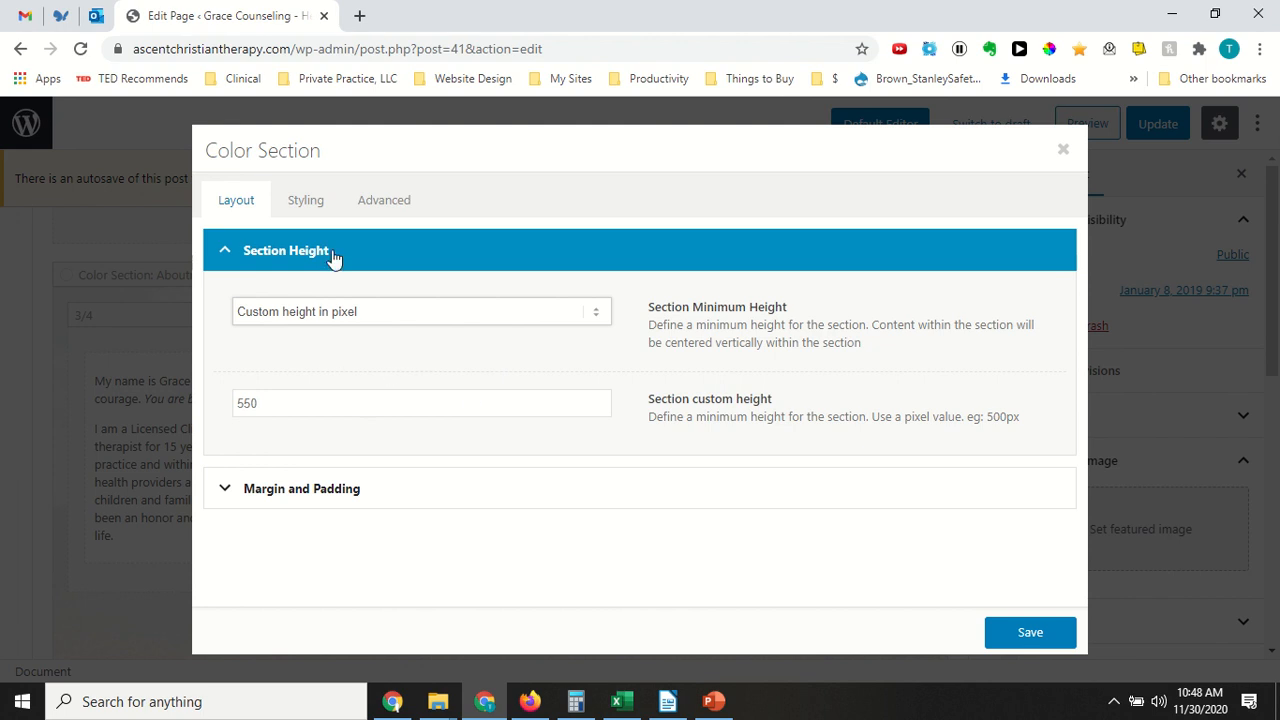
{"action": "left_click", "coordinate": [377, 202]}
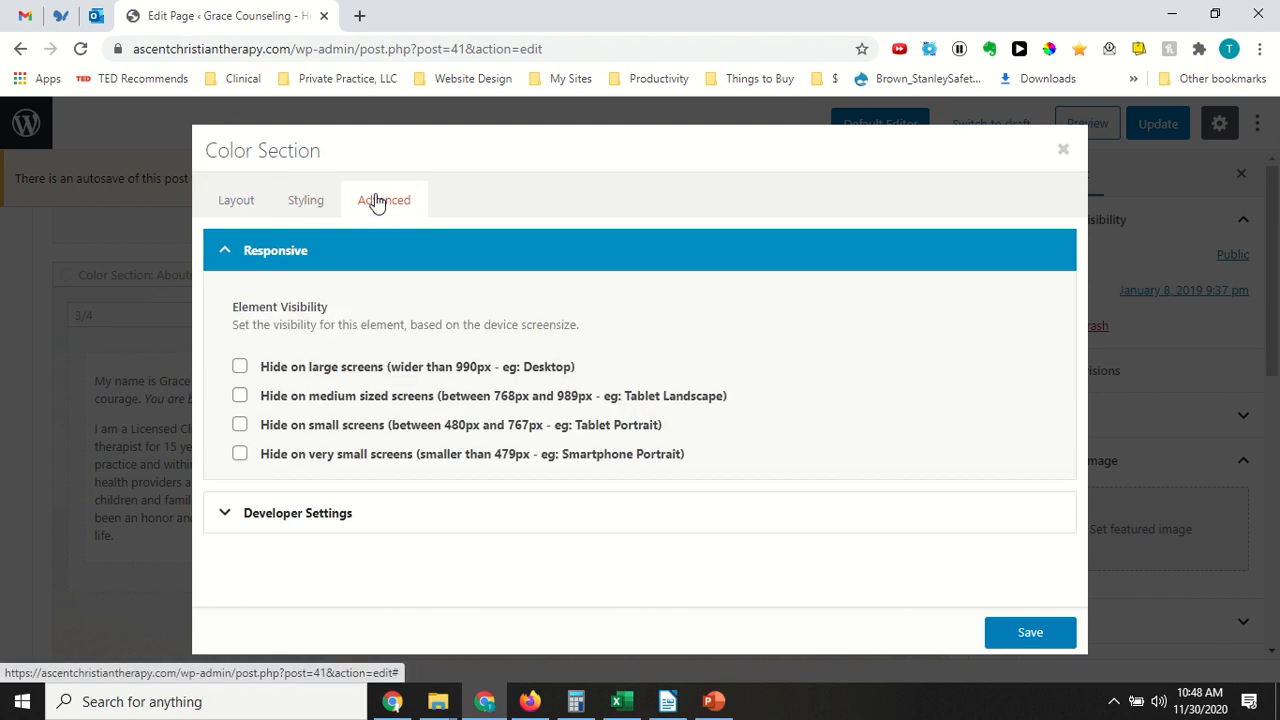
- Examine the Aboutme section's background image styling, including its attachment, position and repeat options
{"action": "left_click", "coordinate": [305, 200]}
{"action": "scroll", "coordinate": [323, 325], "scroll_direction": "down", "scroll_amount": 1}
{"action": "scroll", "coordinate": [323, 325], "scroll_direction": "down", "scroll_amount": 1}
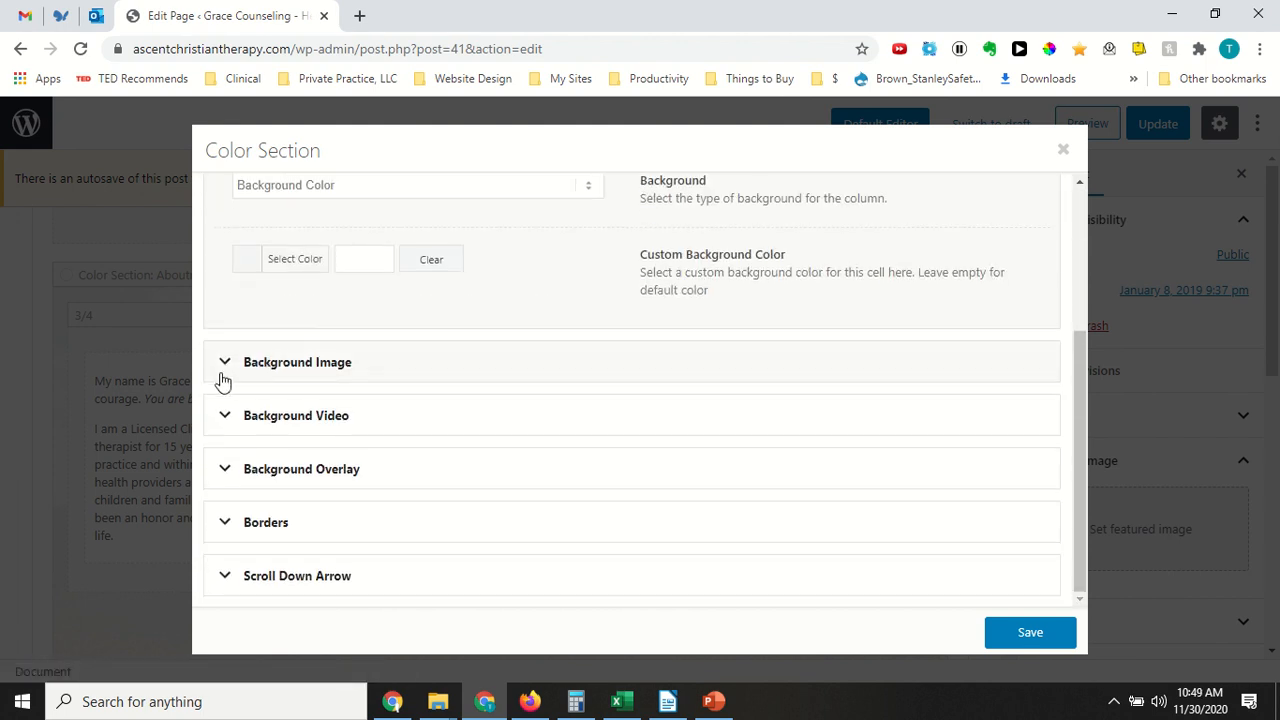
{"action": "left_click", "coordinate": [223, 374]}
{"action": "scroll", "coordinate": [330, 403], "scroll_direction": "down", "scroll_amount": 2}
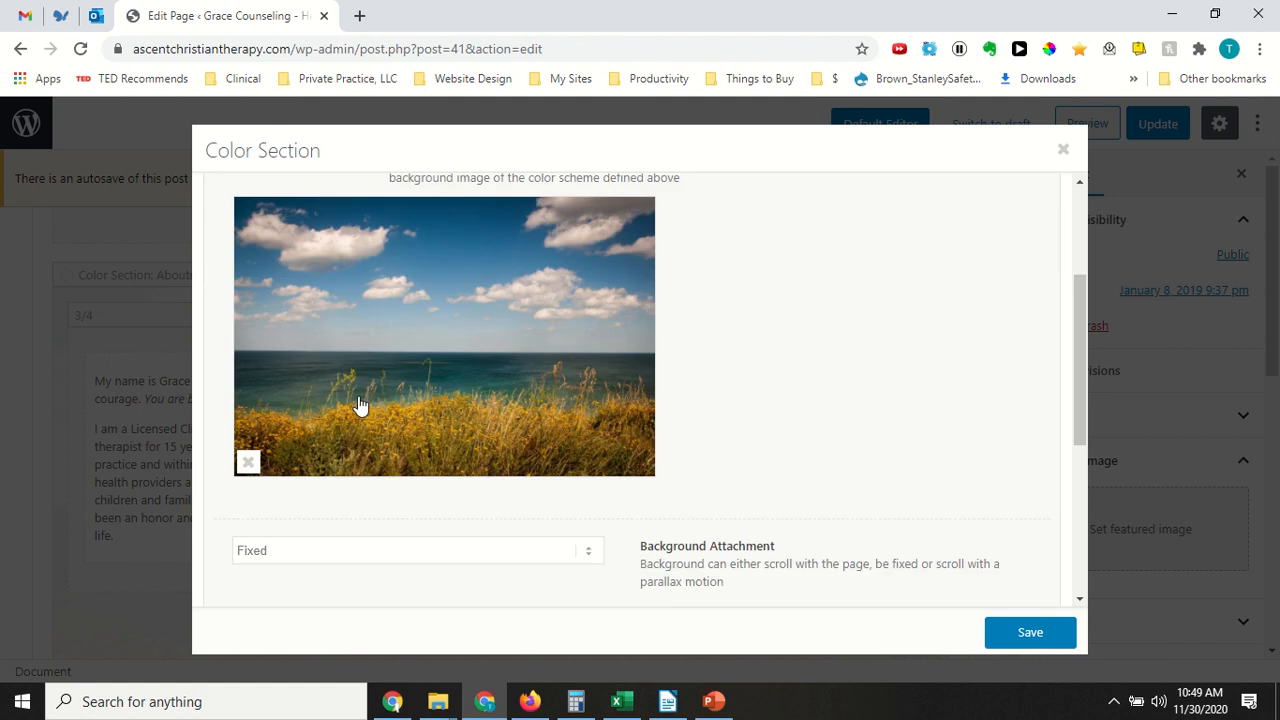
{"action": "scroll", "coordinate": [360, 406], "scroll_direction": "up", "scroll_amount": 1}
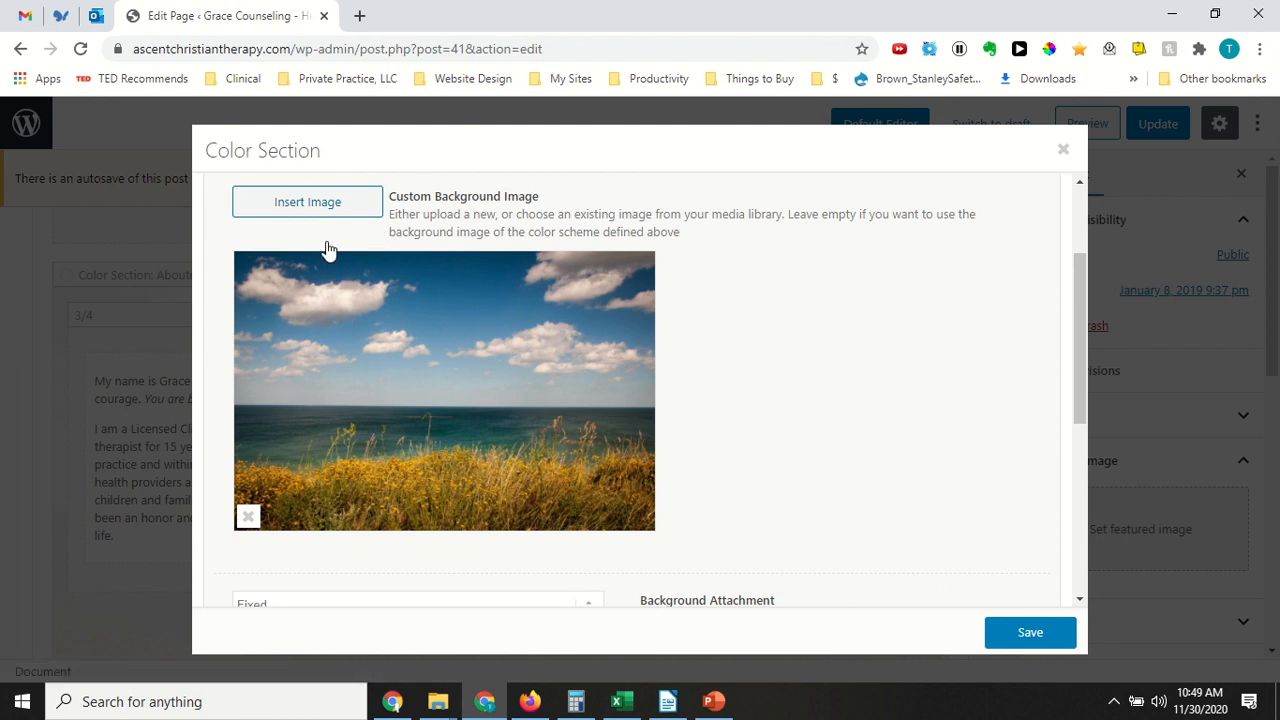
{"action": "scroll", "coordinate": [366, 358], "scroll_direction": "down", "scroll_amount": 3}
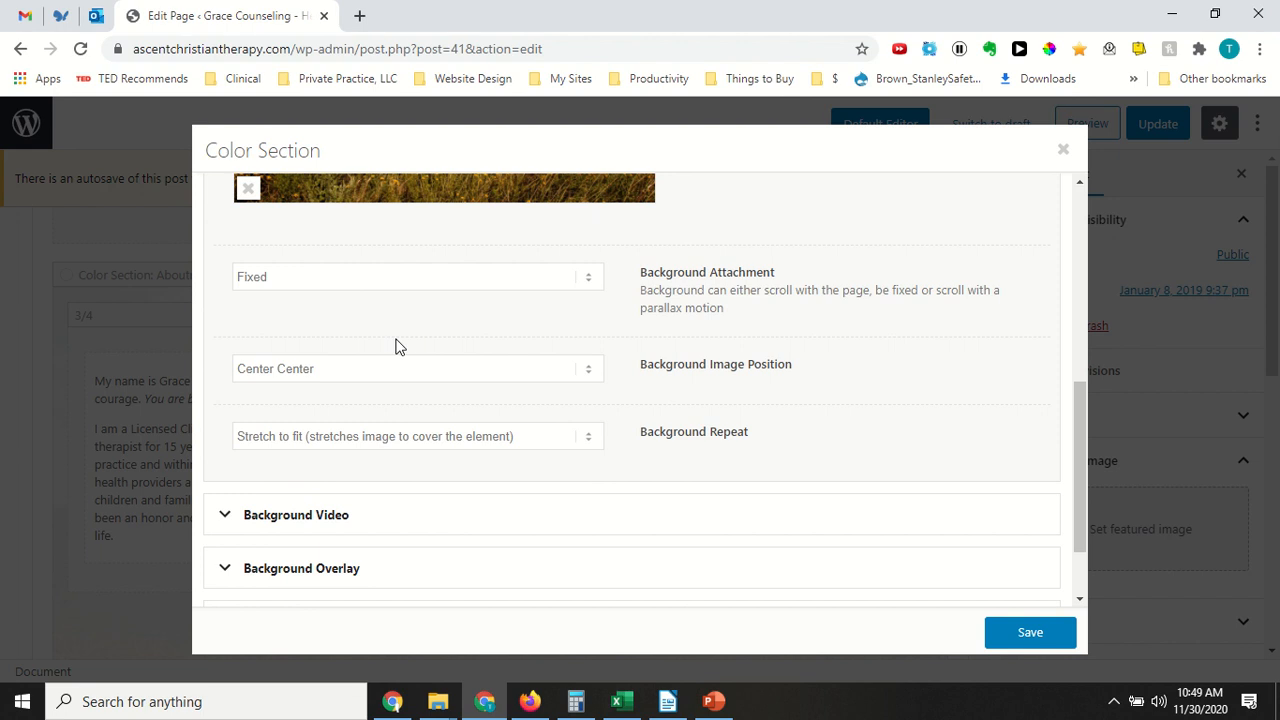
{"action": "scroll", "coordinate": [377, 340], "scroll_direction": "up", "scroll_amount": 1}
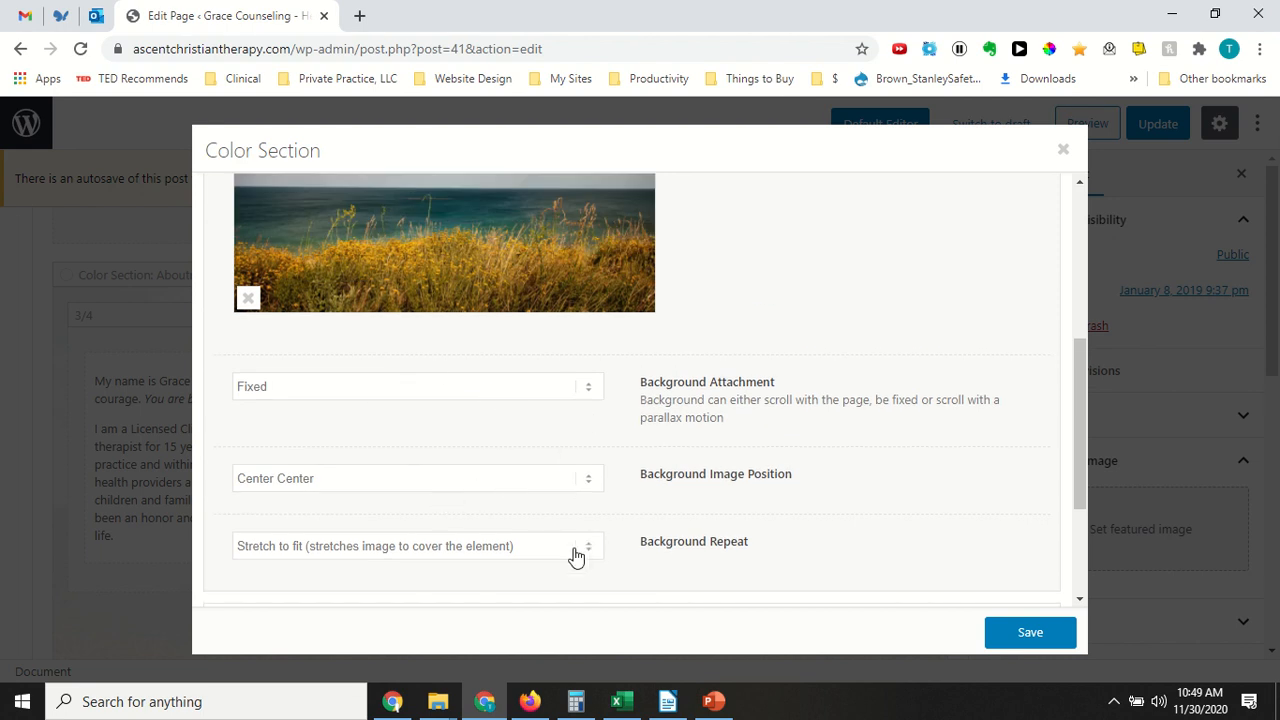
{"action": "scroll", "coordinate": [575, 550], "scroll_direction": "down", "scroll_amount": 2}
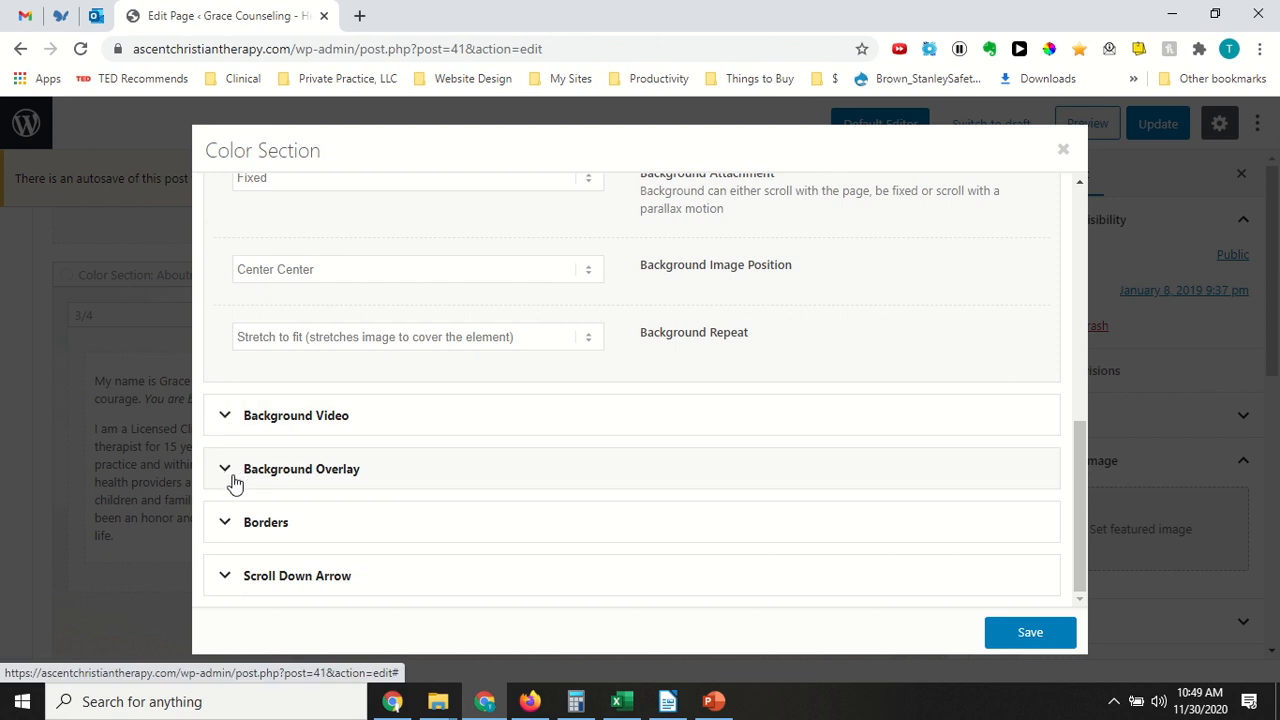
- Check the Aboutme section's background overlay opacity, color and image options, and close the section settings
{"action": "left_click", "coordinate": [227, 478]}
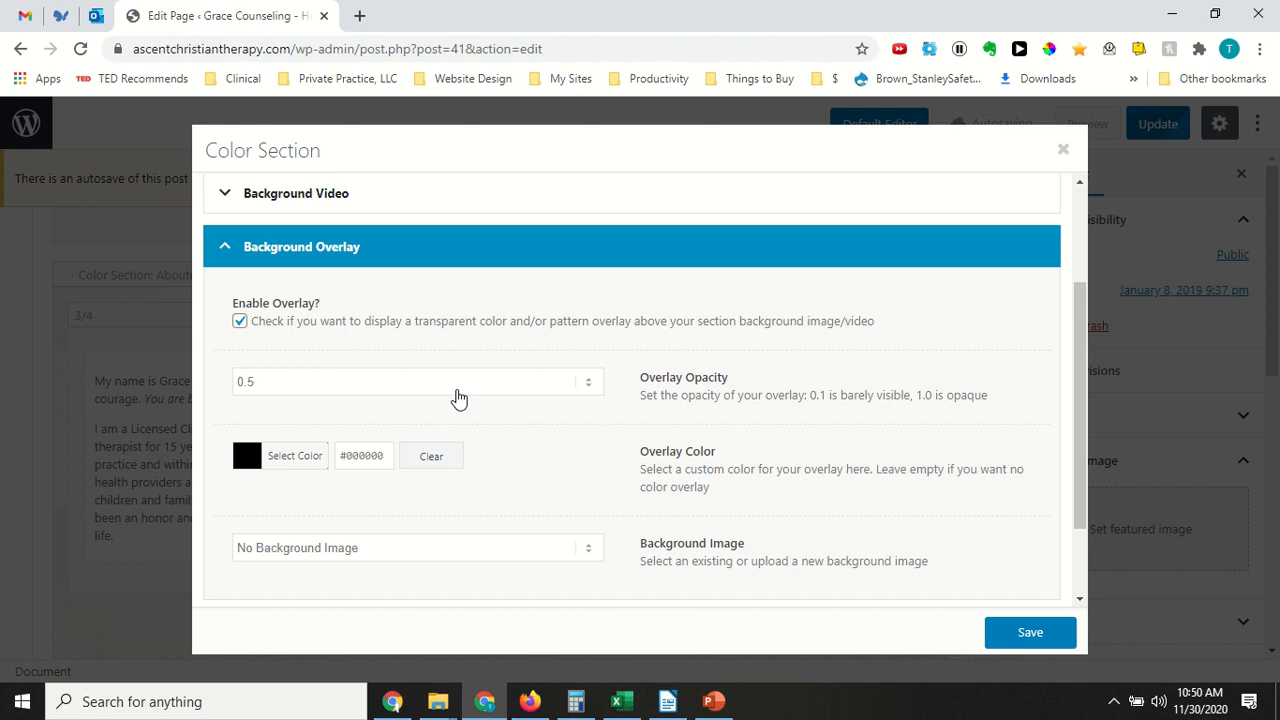
{"action": "scroll", "coordinate": [457, 399], "scroll_direction": "down", "scroll_amount": 1}
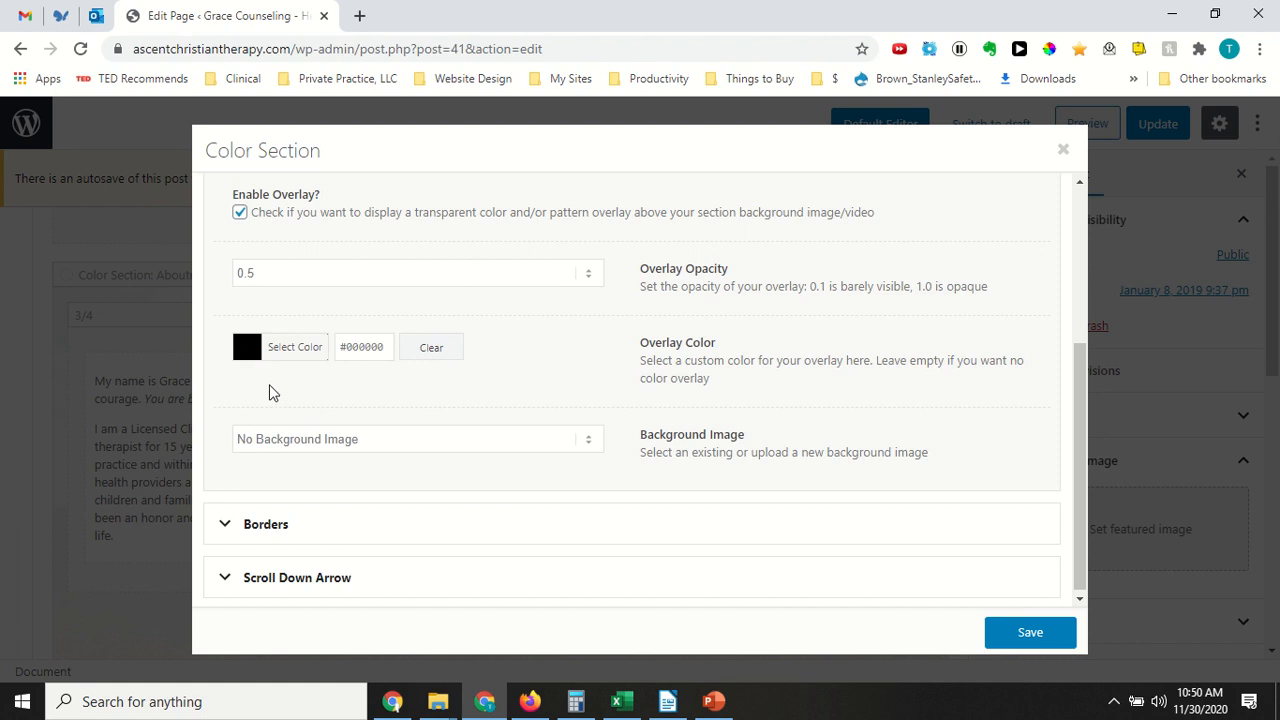
{"action": "scroll", "coordinate": [273, 393], "scroll_direction": "down", "scroll_amount": 1}
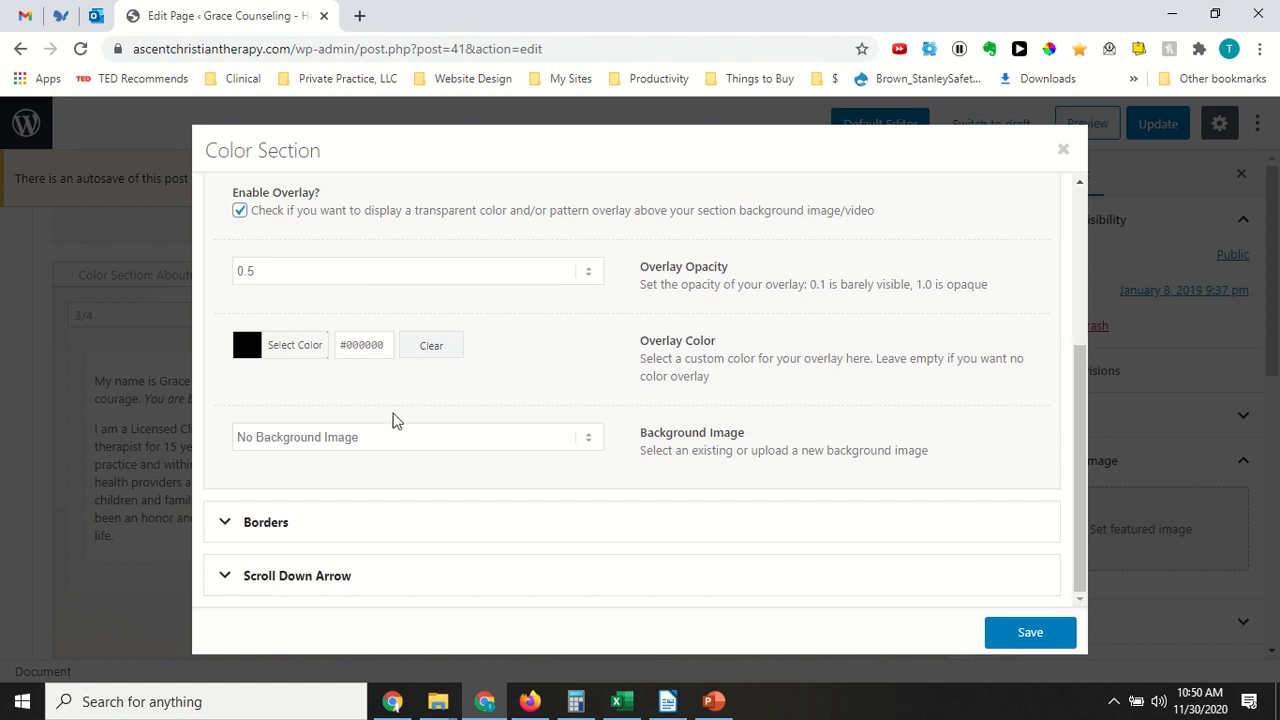
{"action": "scroll", "coordinate": [394, 430], "scroll_direction": "up", "scroll_amount": 3}
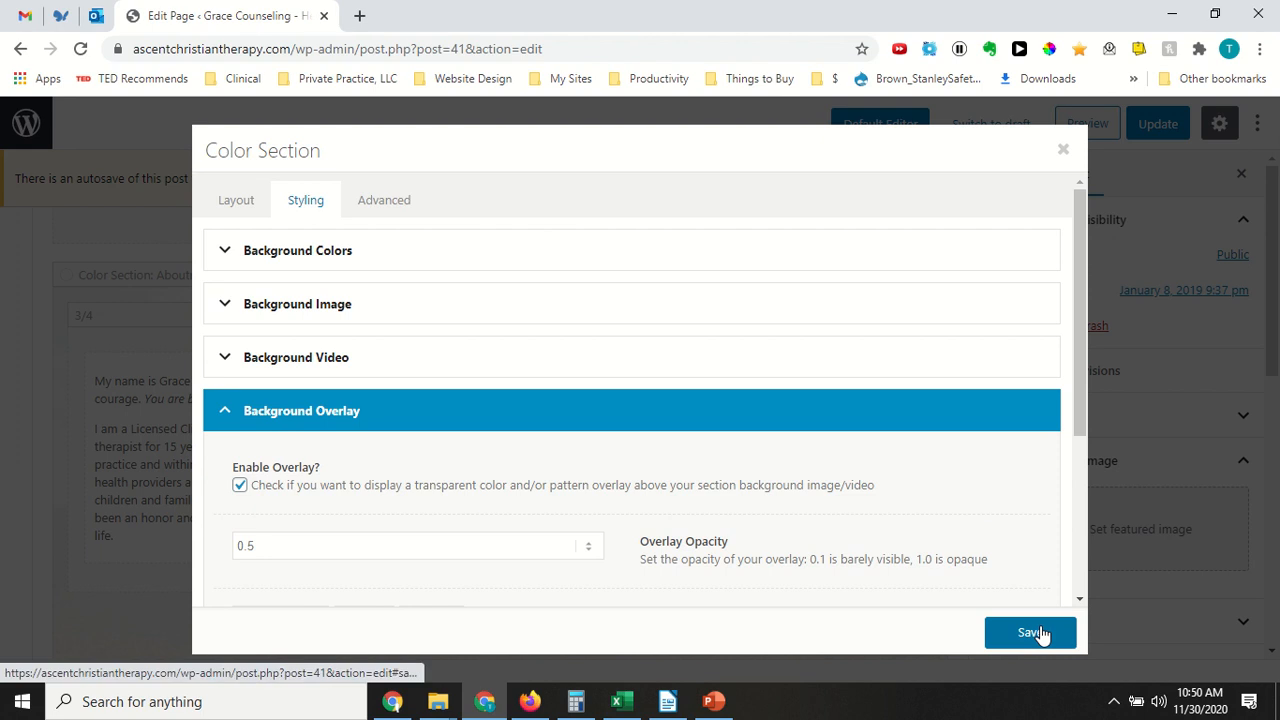
{"action": "left_click", "coordinate": [1063, 149]}
- Update the Home page and open its preview
{"action": "scroll", "coordinate": [714, 388], "scroll_direction": "down", "scroll_amount": 3}
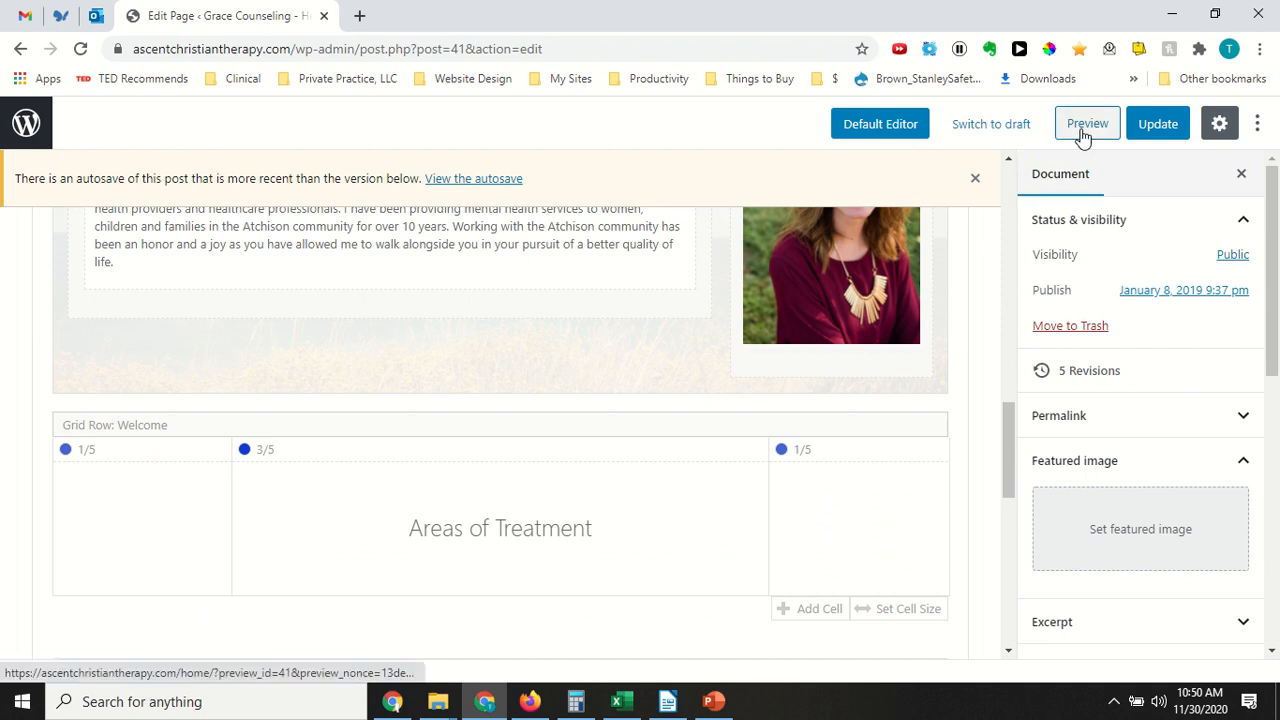
{"action": "left_click", "coordinate": [1151, 130]}
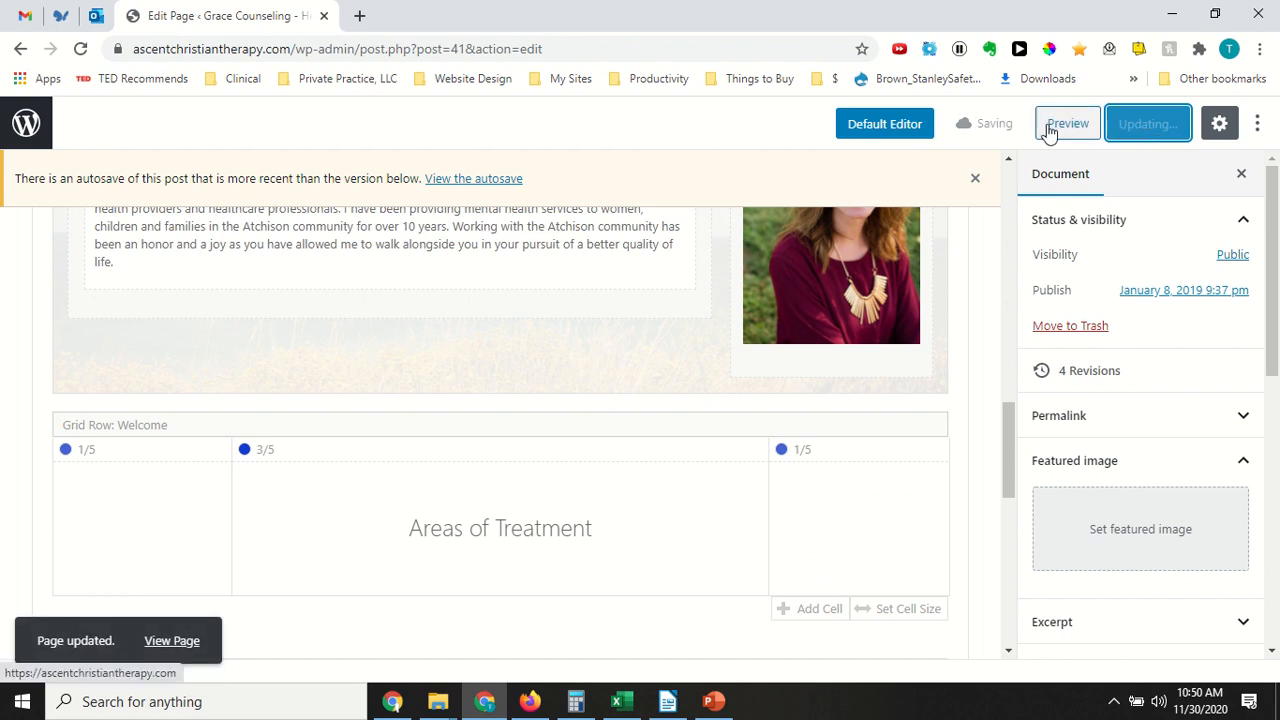
{"action": "left_click", "coordinate": [1067, 124]}
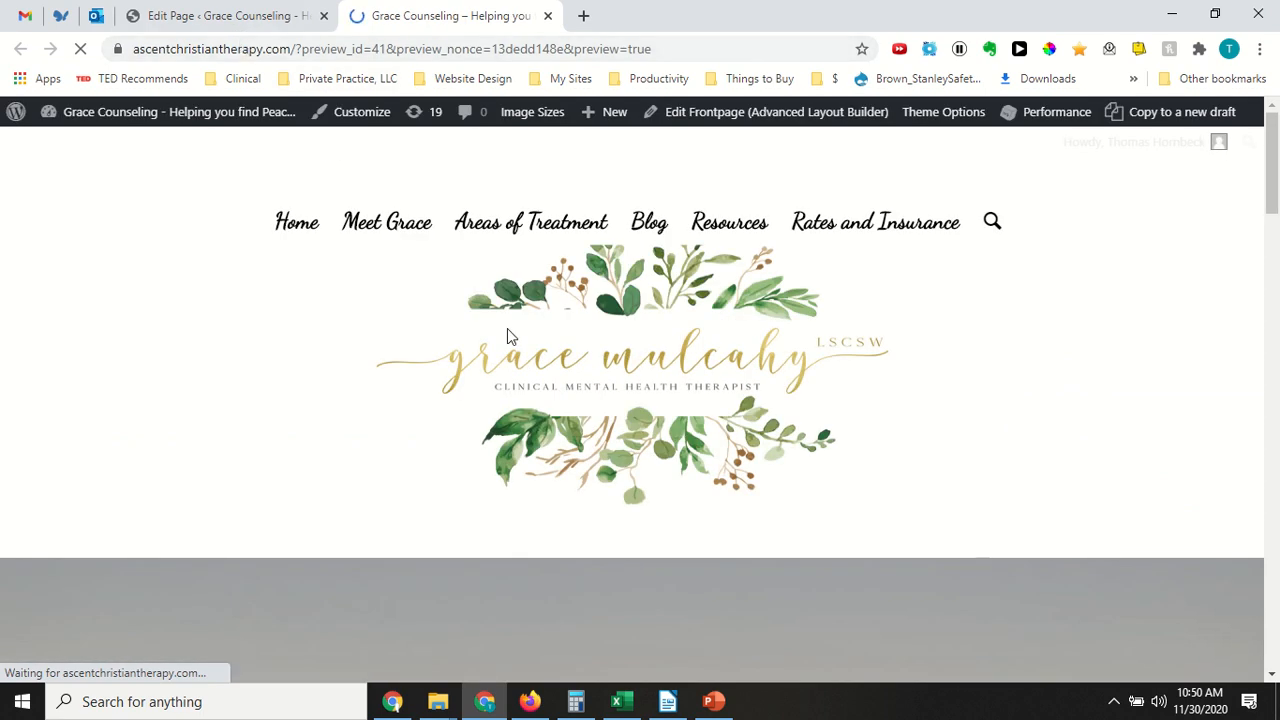
- Look through the previewed Home page from the Welcome slider to the Get in Touch section, checking images, backgrounds and overlays
{"action": "scroll", "coordinate": [507, 336], "scroll_direction": "down", "scroll_amount": 5}
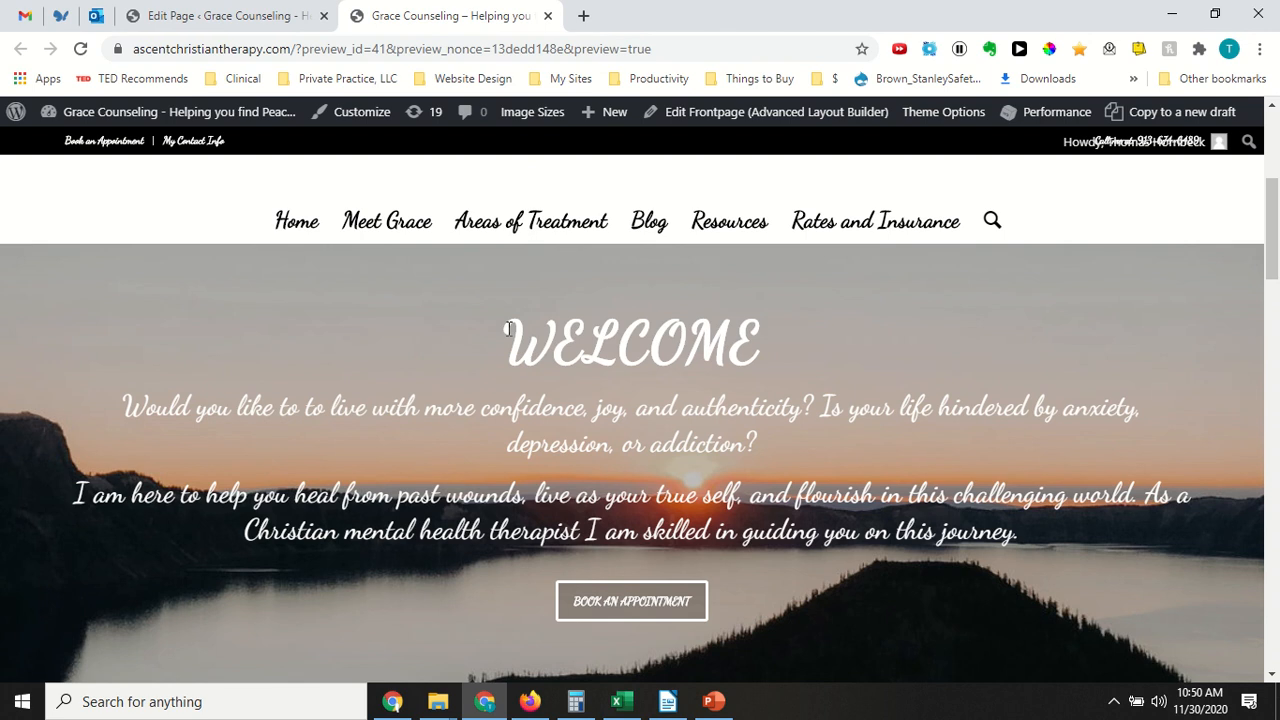
{"action": "scroll", "coordinate": [508, 363], "scroll_direction": "down", "scroll_amount": 8}
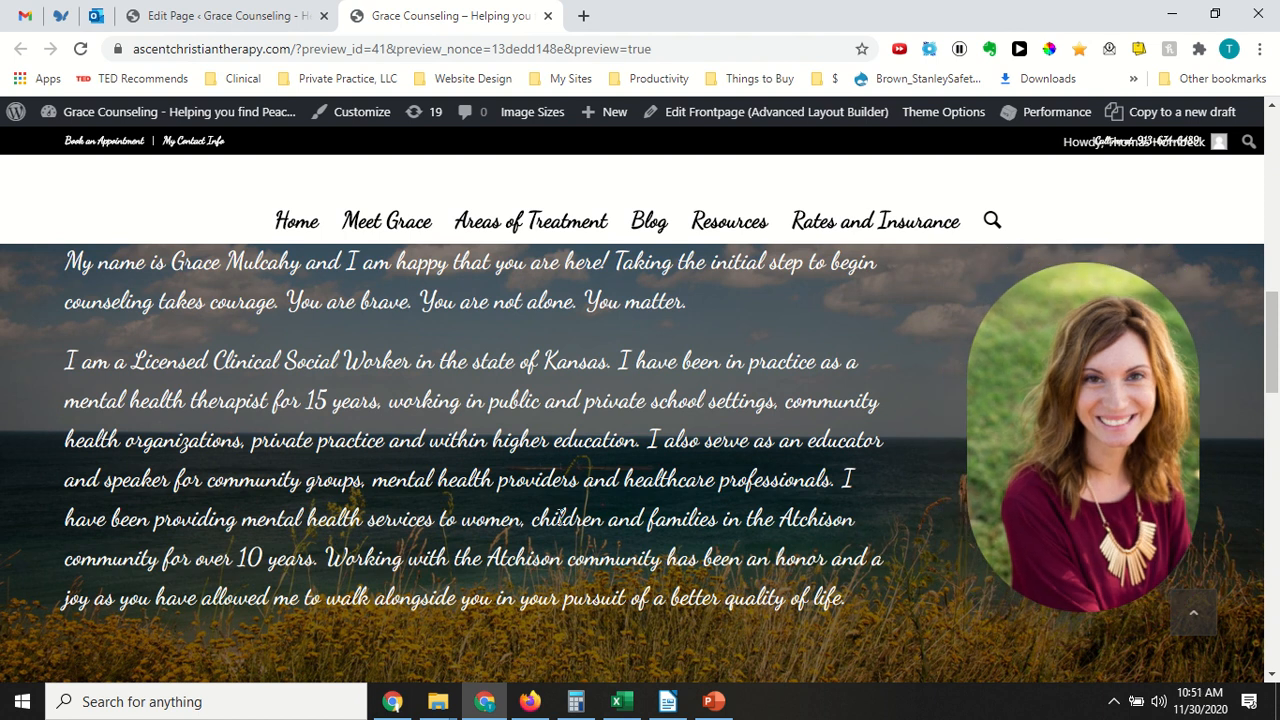
{"action": "scroll", "coordinate": [520, 540], "scroll_direction": "down", "scroll_amount": 2}
{"action": "scroll", "coordinate": [500, 523], "scroll_direction": "up", "scroll_amount": 1}
{"action": "scroll", "coordinate": [505, 470], "scroll_direction": "down", "scroll_amount": 1}
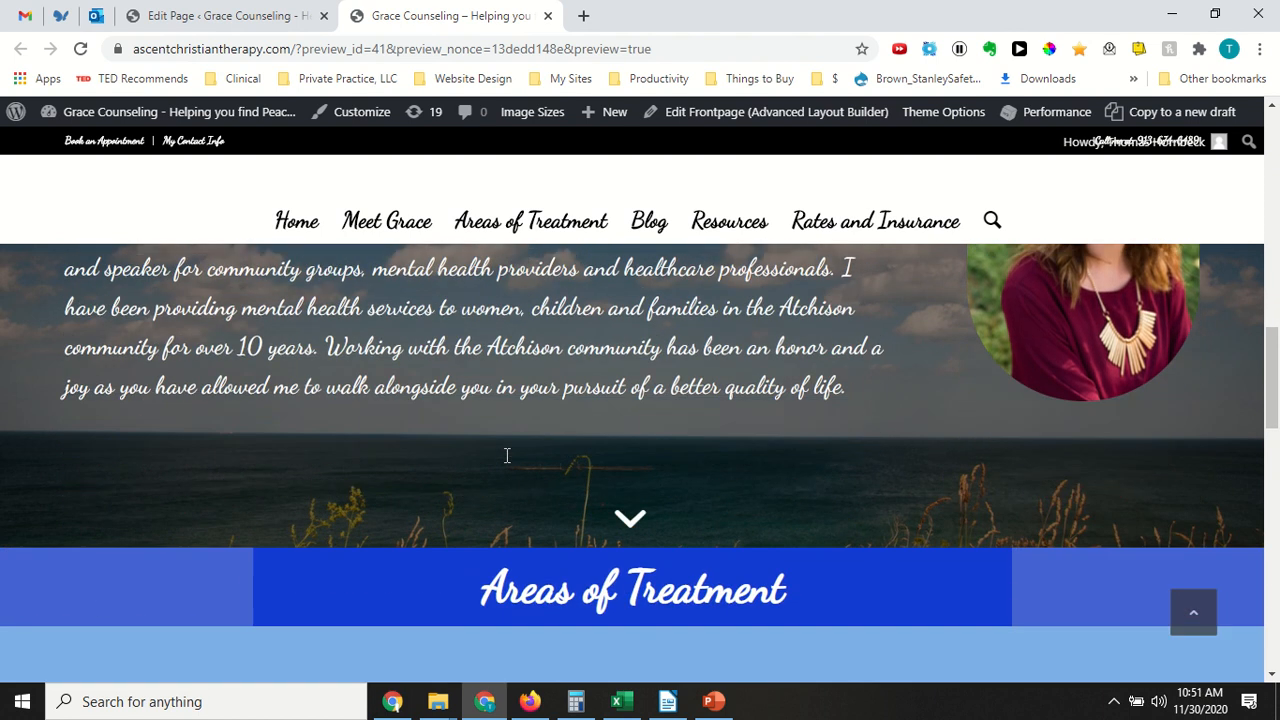
{"action": "scroll", "coordinate": [507, 455], "scroll_direction": "down", "scroll_amount": 2}
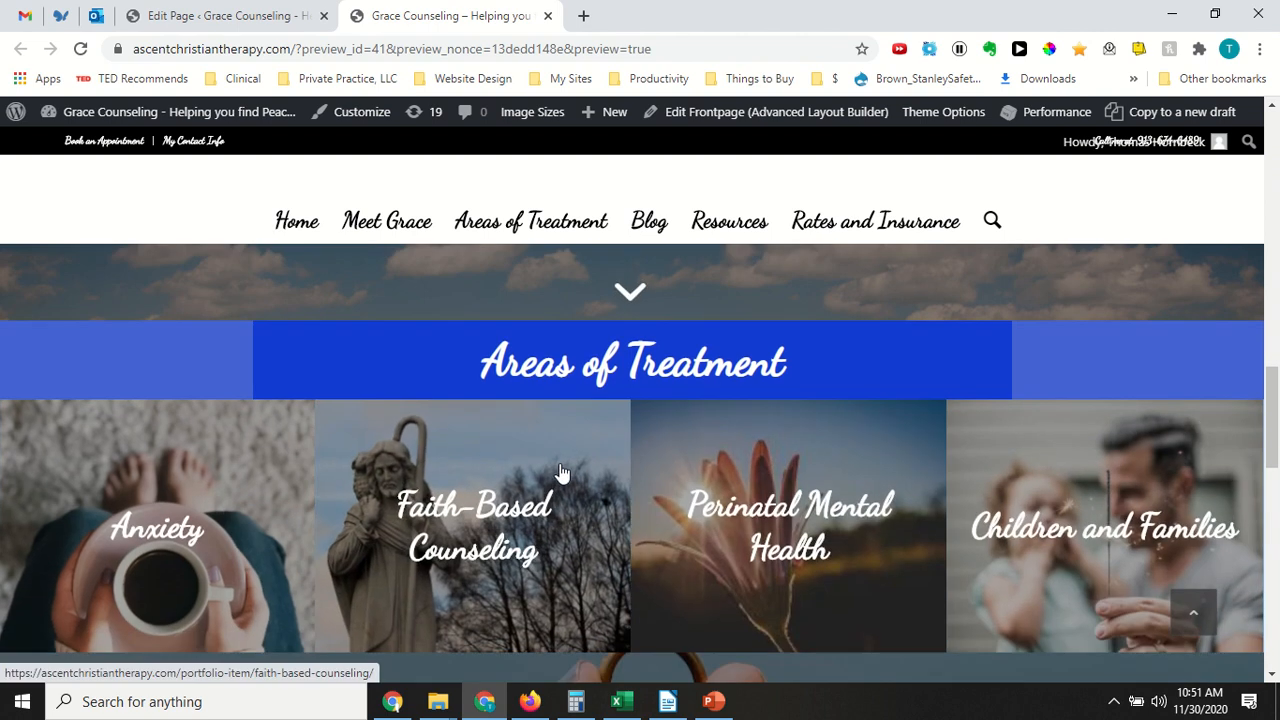
{"action": "scroll", "coordinate": [560, 472], "scroll_direction": "down", "scroll_amount": 2}
{"action": "scroll", "coordinate": [380, 365], "scroll_direction": "up", "scroll_amount": 1}
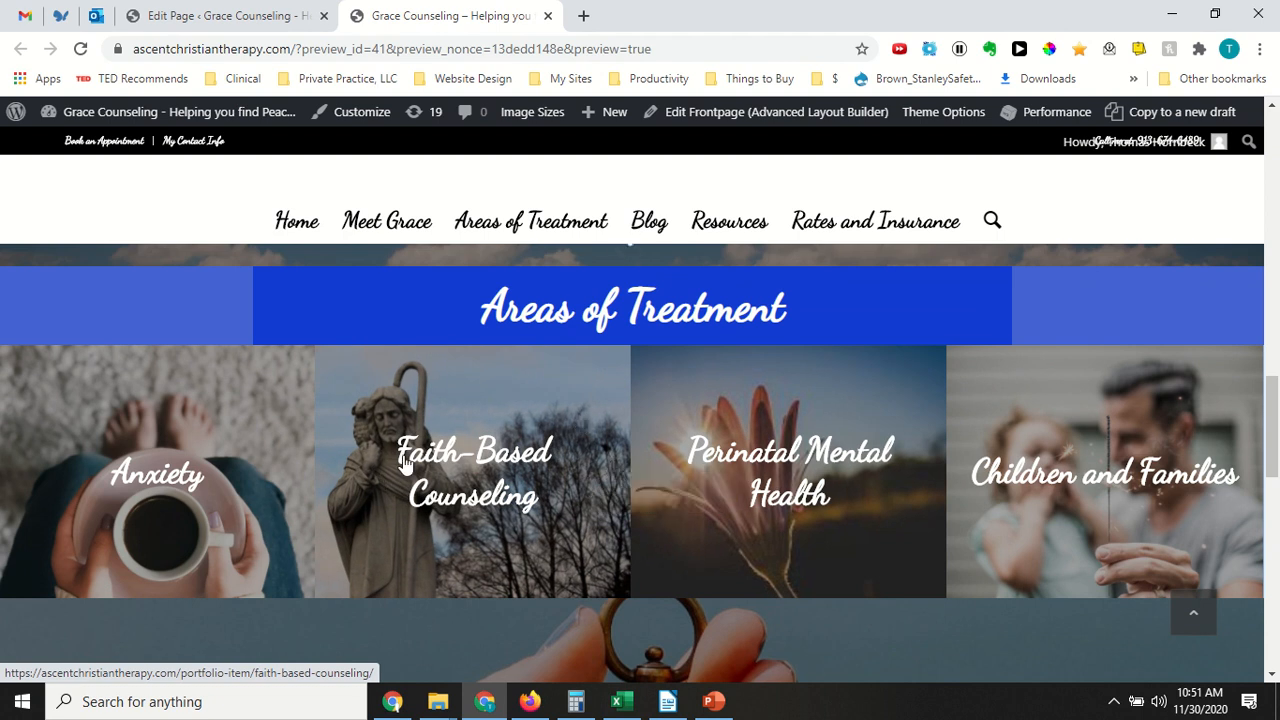
{"action": "scroll", "coordinate": [617, 463], "scroll_direction": "down", "scroll_amount": 4}
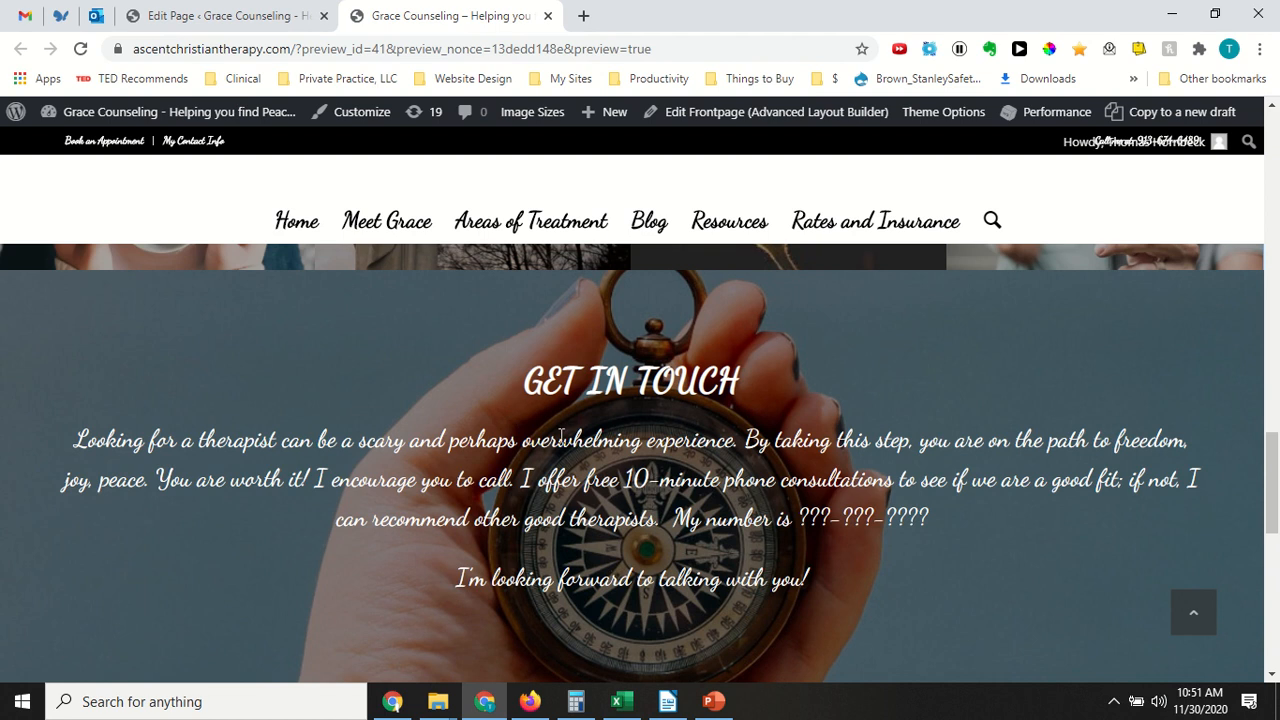
{"action": "scroll", "coordinate": [516, 425], "scroll_direction": "down", "scroll_amount": 1}
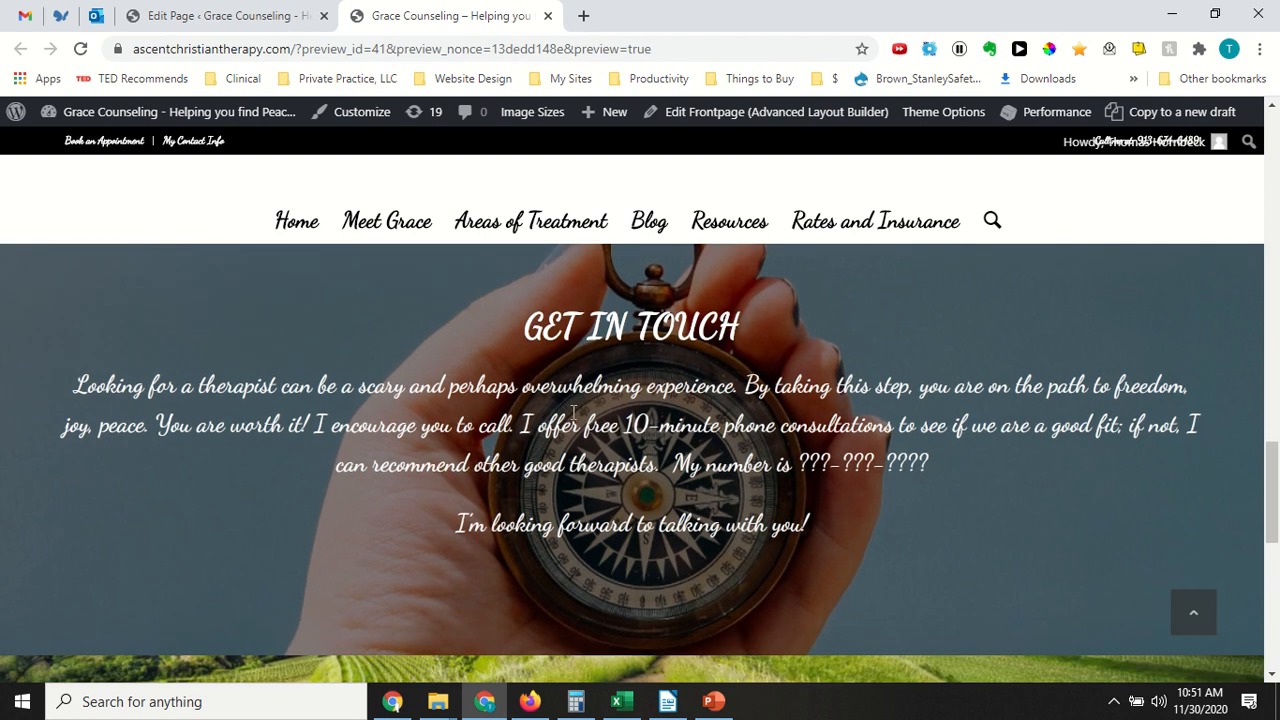
- Return to the Home page editor, view the Get in Touch text block's content, and close it without changes
{"action": "left_click", "coordinate": [228, 20]}
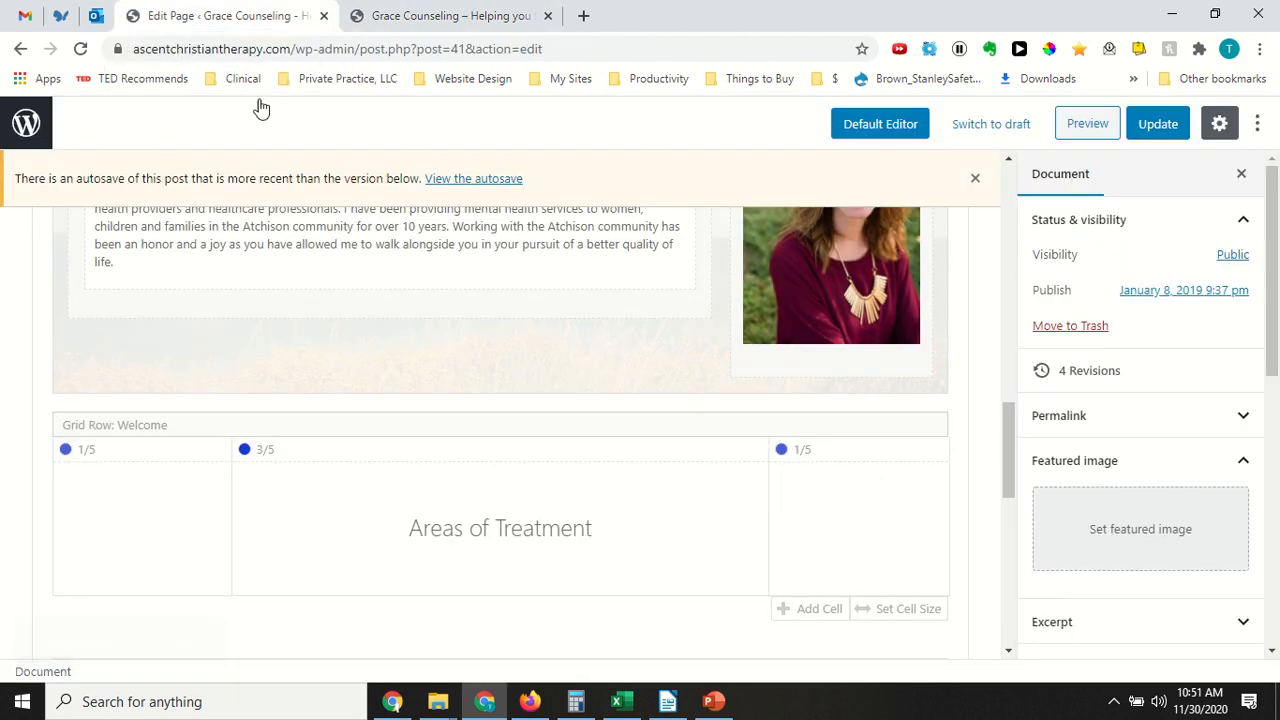
{"action": "scroll", "coordinate": [414, 448], "scroll_direction": "down", "scroll_amount": 4}
{"action": "scroll", "coordinate": [398, 428], "scroll_direction": "down", "scroll_amount": 3}
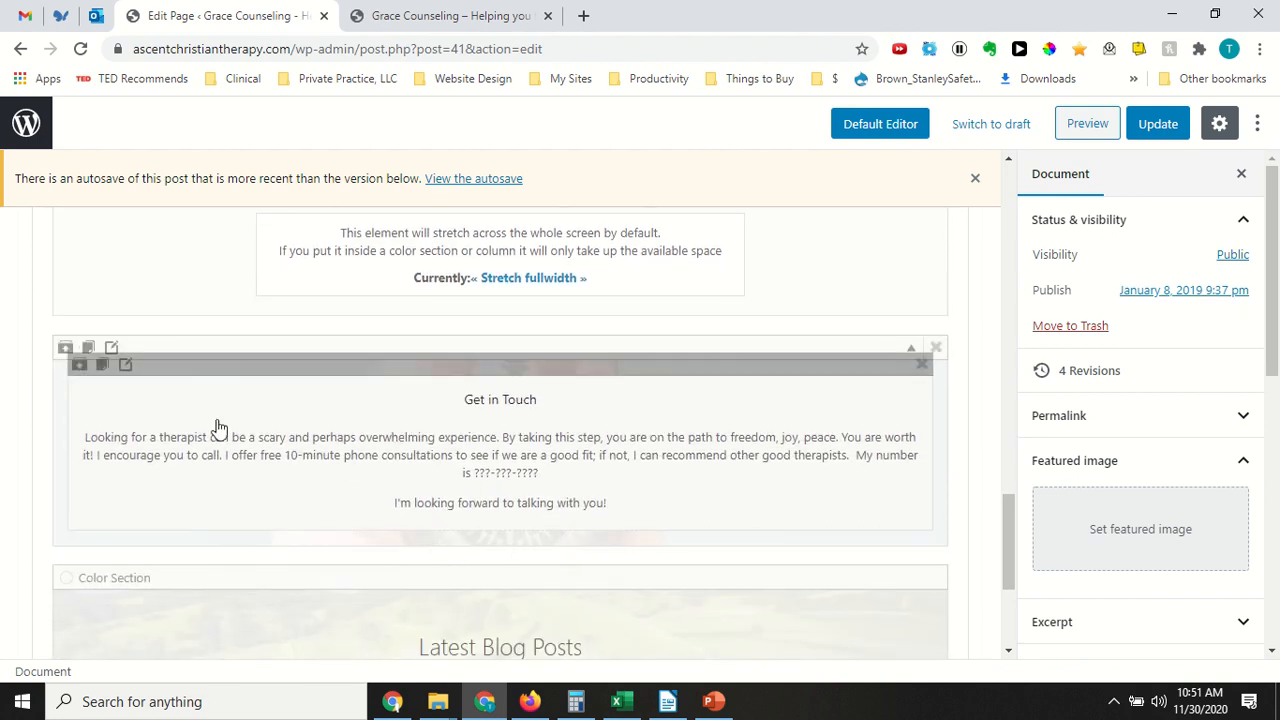
{"action": "left_click", "coordinate": [127, 368]}
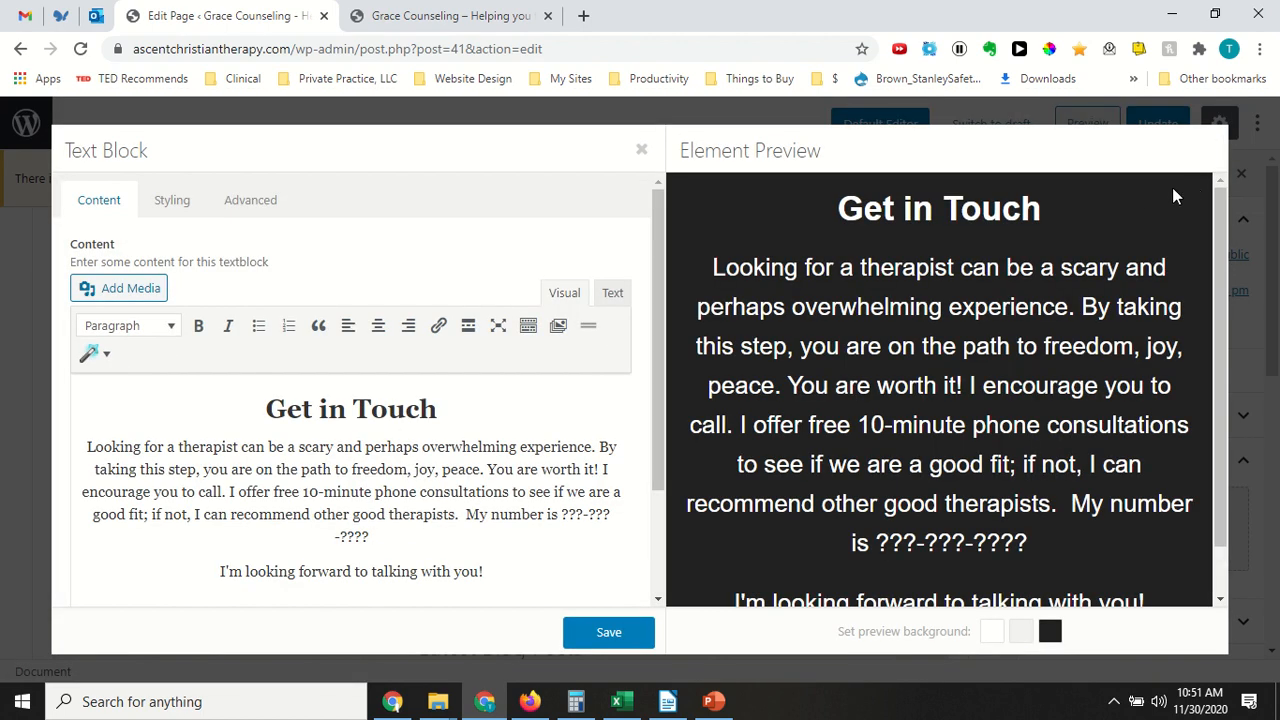
{"action": "key", "text": "Escape"}
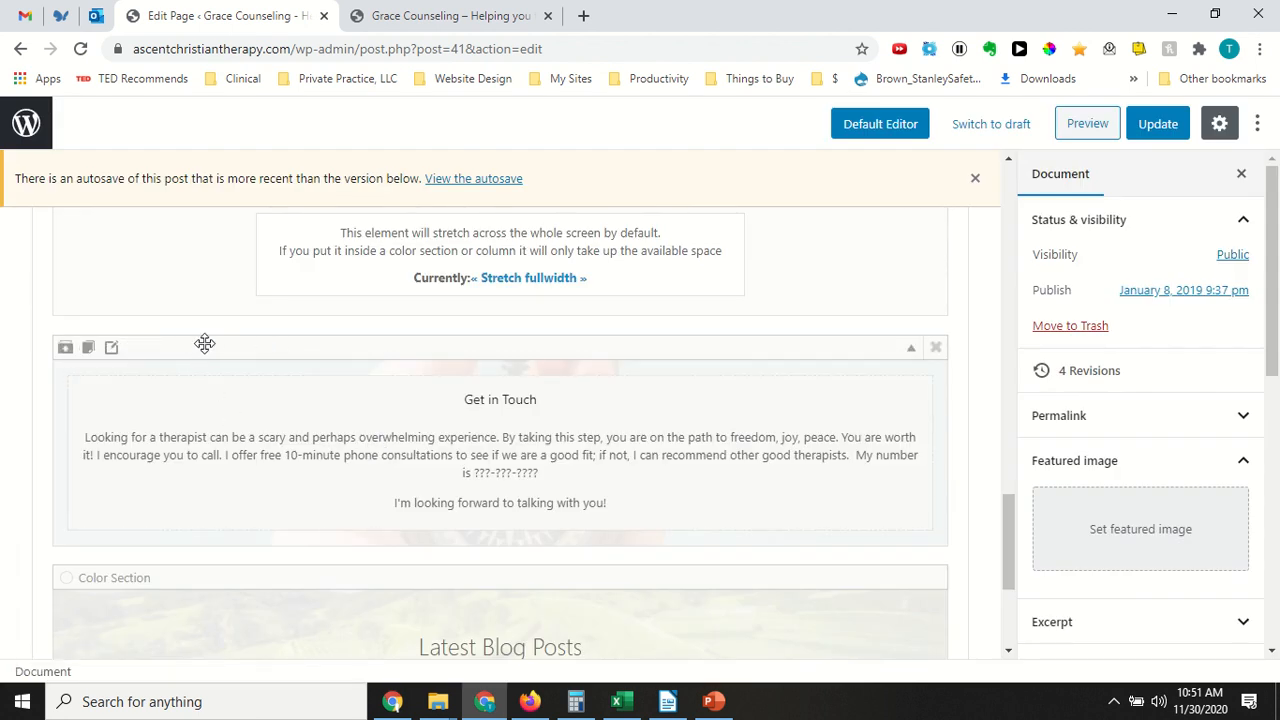
- Check the background image and its attachment and position options in the Get in Touch color section's styling, and close the settings
{"action": "left_click", "coordinate": [113, 349]}
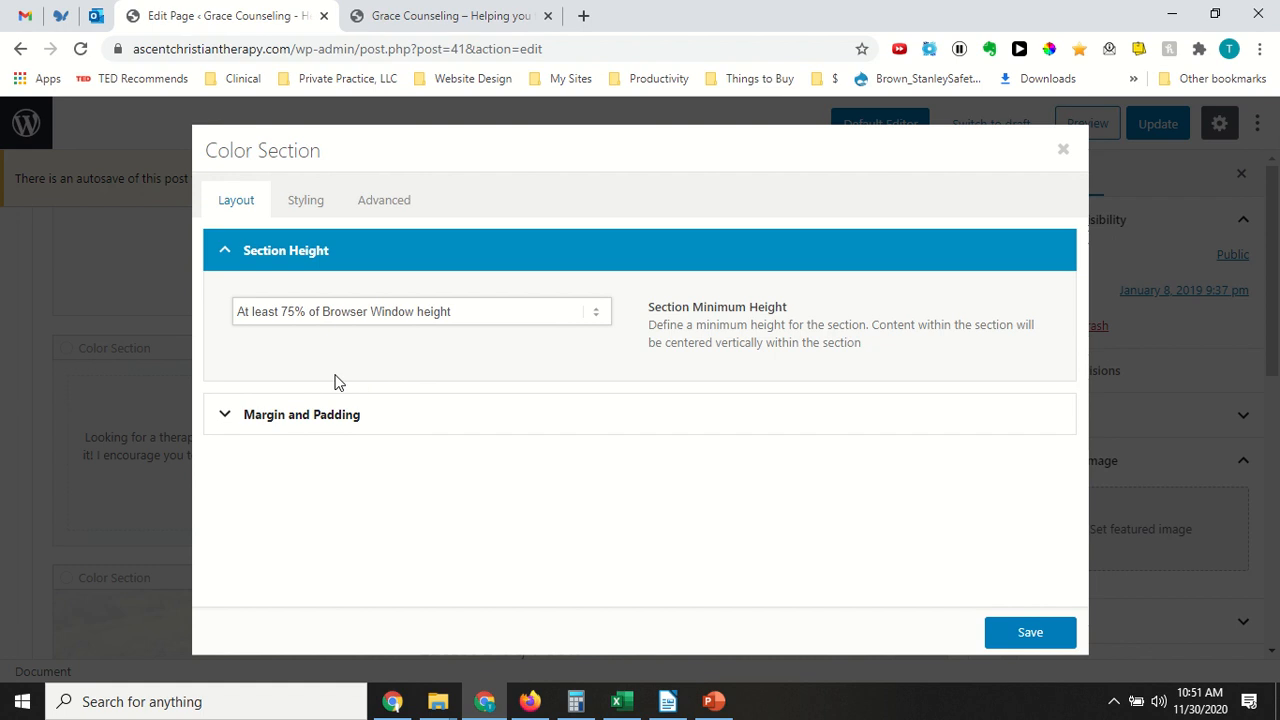
{"action": "left_click", "coordinate": [303, 203]}
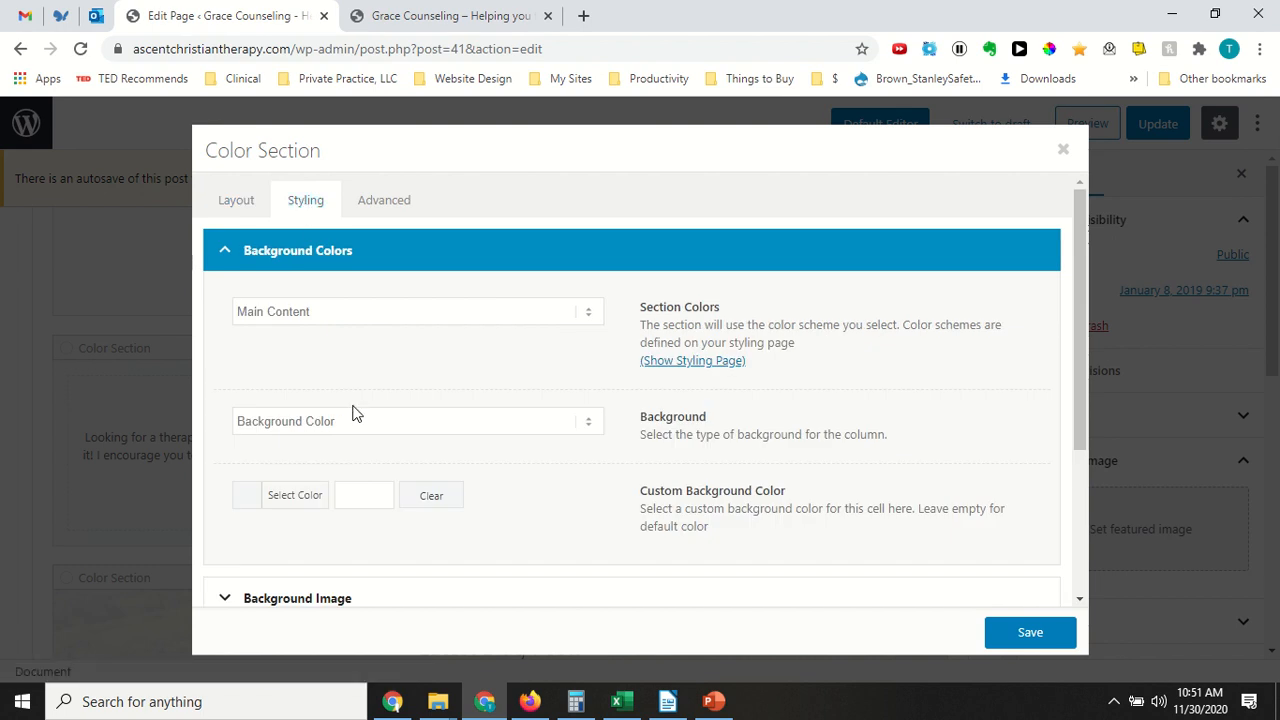
{"action": "scroll", "coordinate": [355, 380], "scroll_direction": "down", "scroll_amount": 3}
{"action": "left_click", "coordinate": [305, 370]}
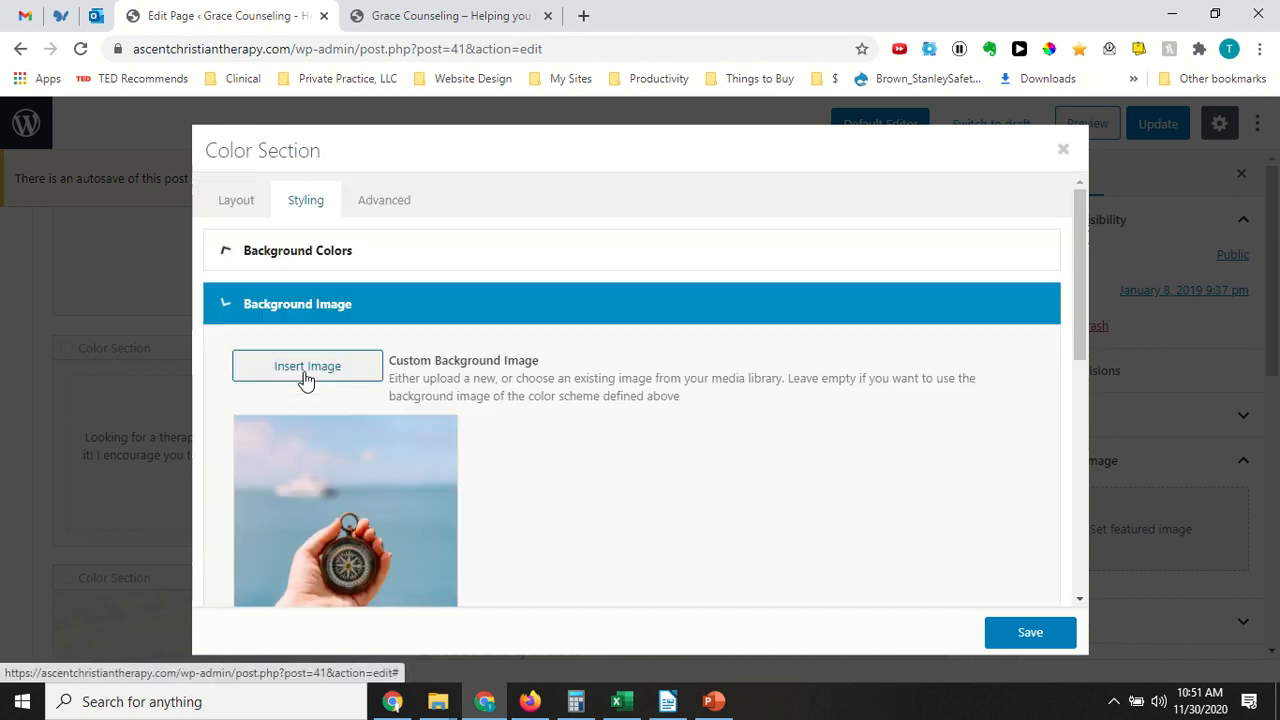
{"action": "scroll", "coordinate": [396, 458], "scroll_direction": "down", "scroll_amount": 3}
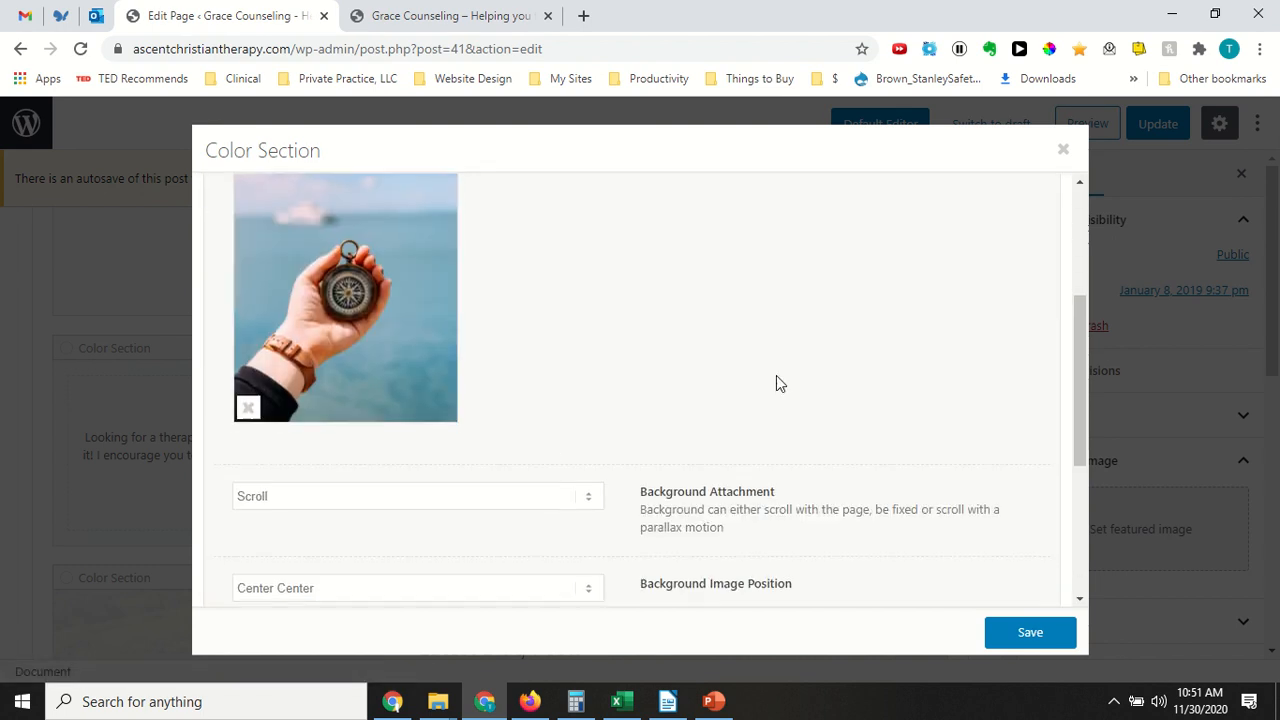
{"action": "left_click", "coordinate": [1062, 150]}
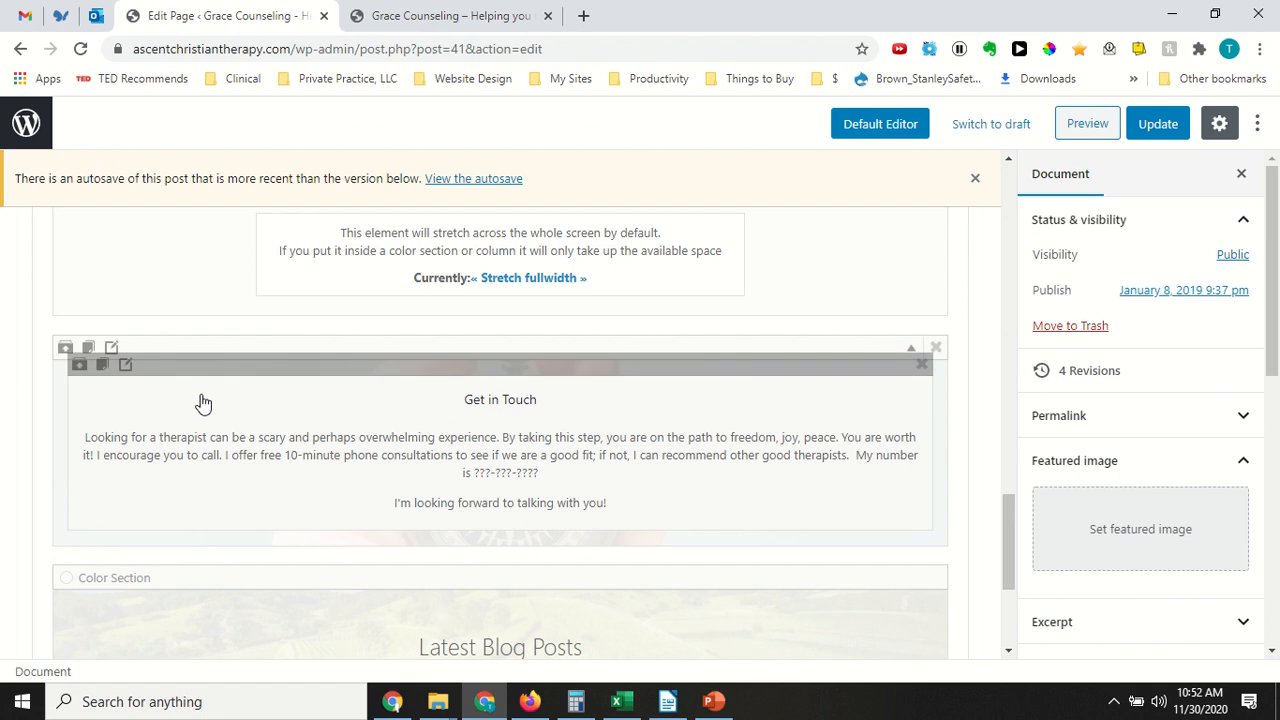
- Duplicate the Get in Touch color section and delete the copy
{"action": "left_click", "coordinate": [89, 350]}
{"action": "scroll", "coordinate": [305, 490], "scroll_direction": "down", "scroll_amount": 2}
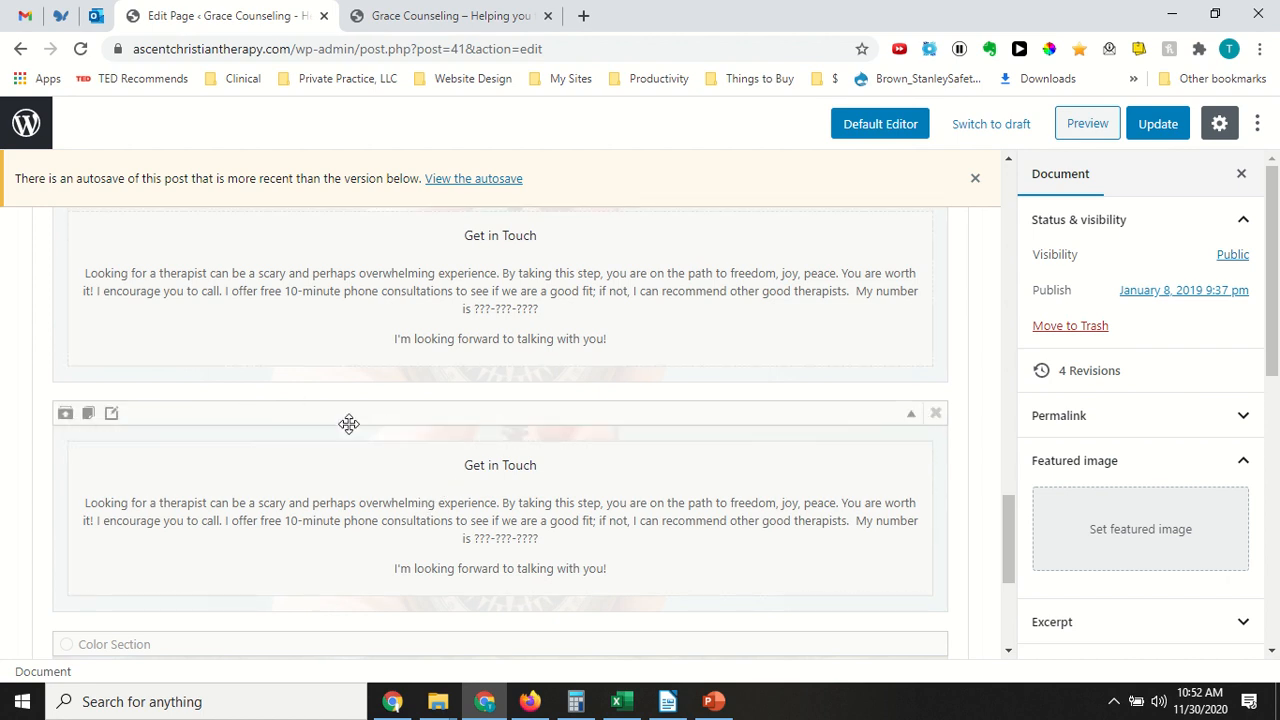
{"action": "left_click", "coordinate": [936, 415]}
{"action": "scroll", "coordinate": [600, 463], "scroll_direction": "up", "scroll_amount": 2}
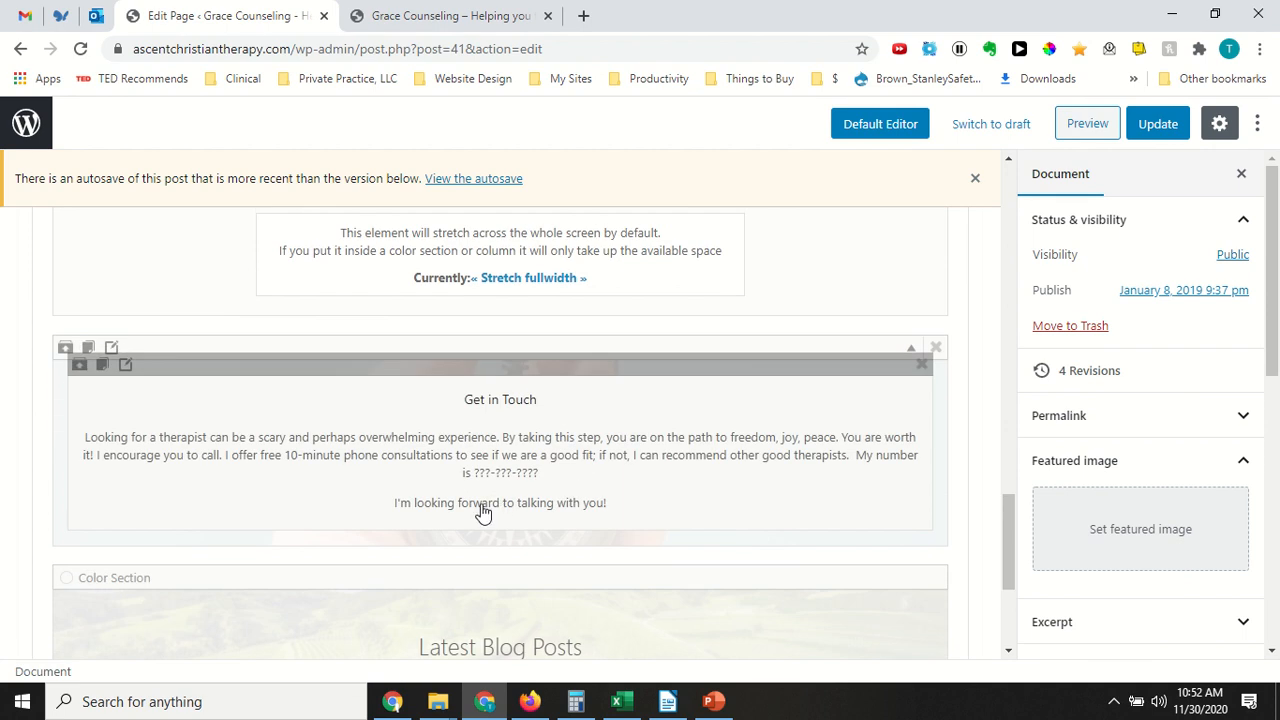
{"action": "scroll", "coordinate": [483, 513], "scroll_direction": "up", "scroll_amount": 5}
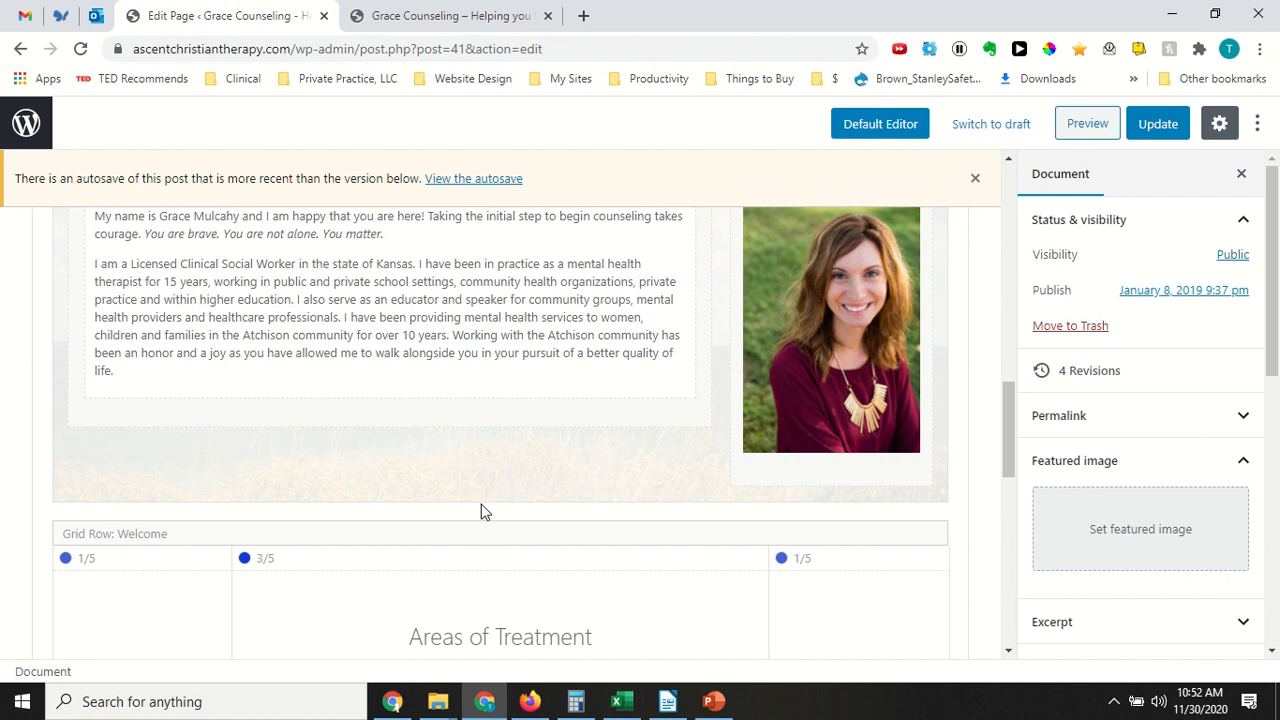
{"action": "scroll", "coordinate": [483, 513], "scroll_direction": "up", "scroll_amount": 5}
{"action": "scroll", "coordinate": [483, 513], "scroll_direction": "down", "scroll_amount": 9}
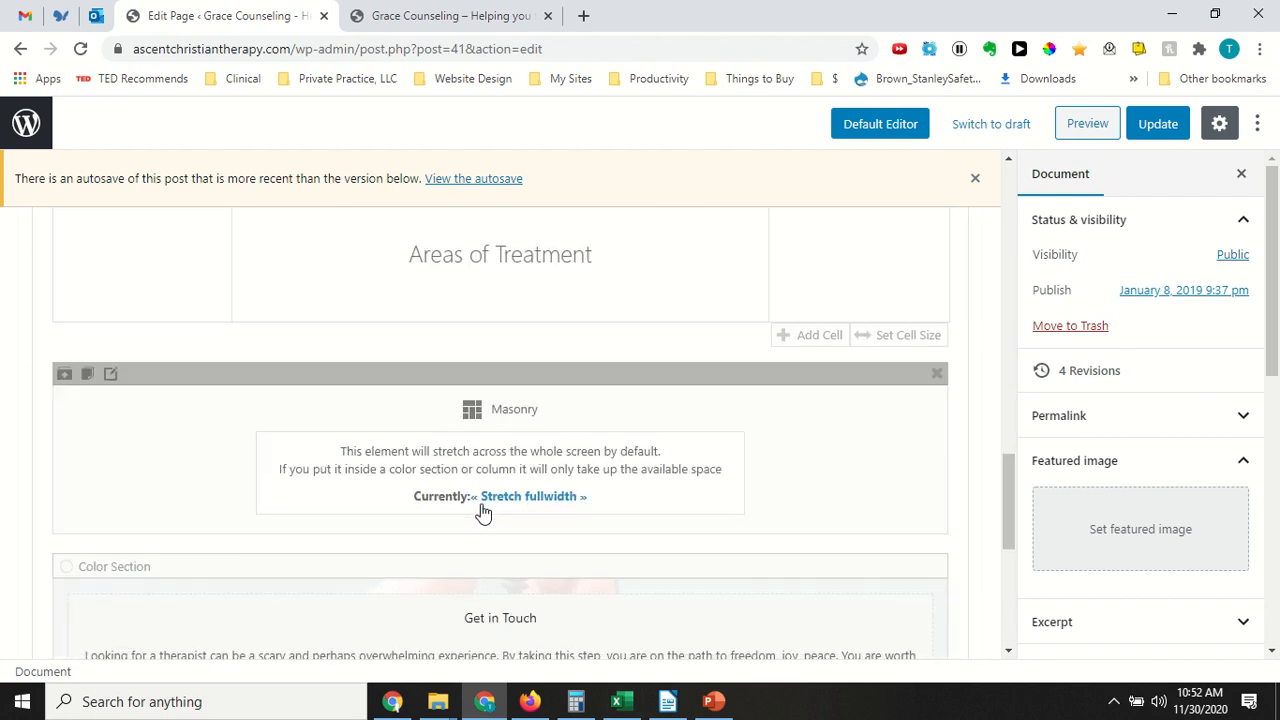
{"action": "scroll", "coordinate": [483, 513], "scroll_direction": "down", "scroll_amount": 2}
{"action": "scroll", "coordinate": [480, 514], "scroll_direction": "up", "scroll_amount": 4}
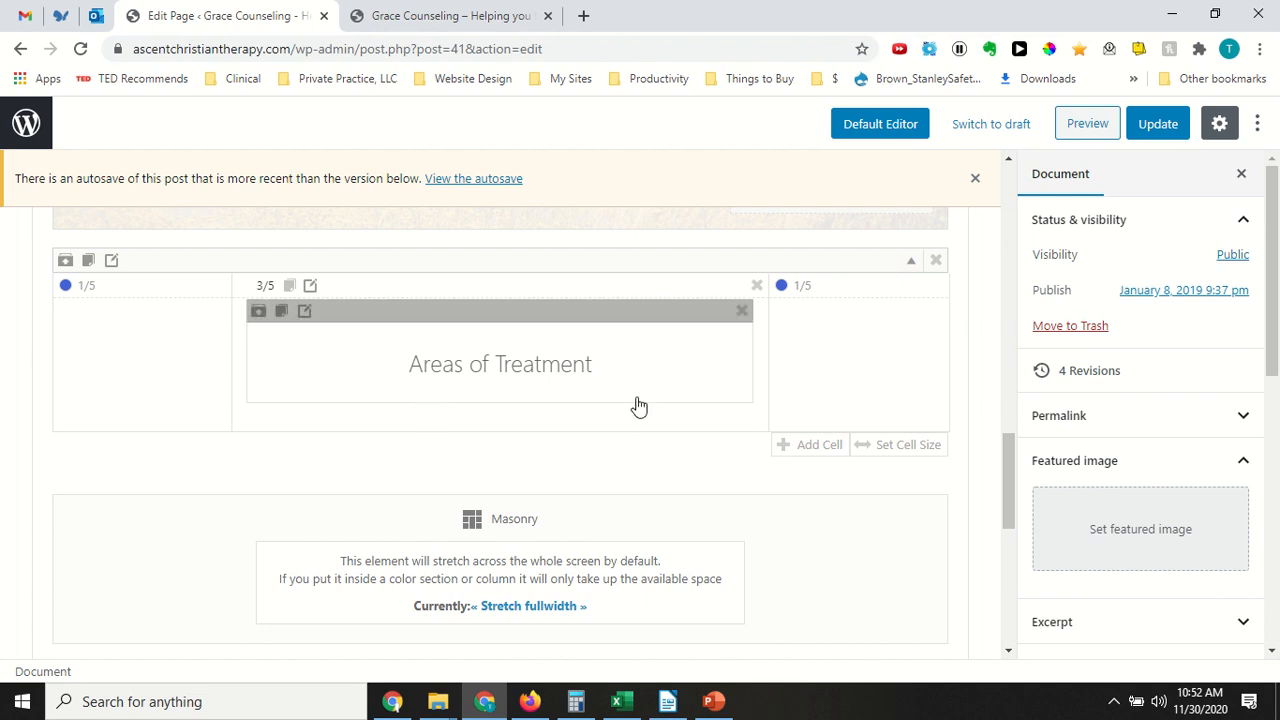
{"action": "left_click", "coordinate": [713, 701]}
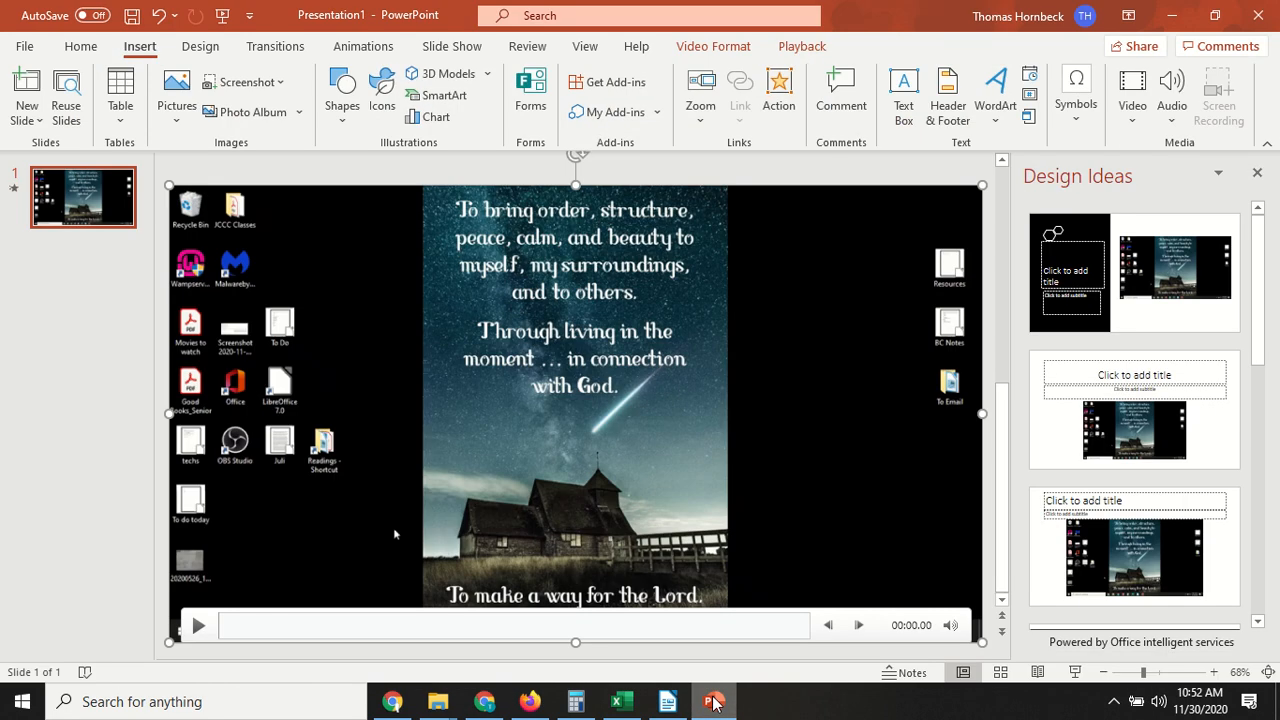